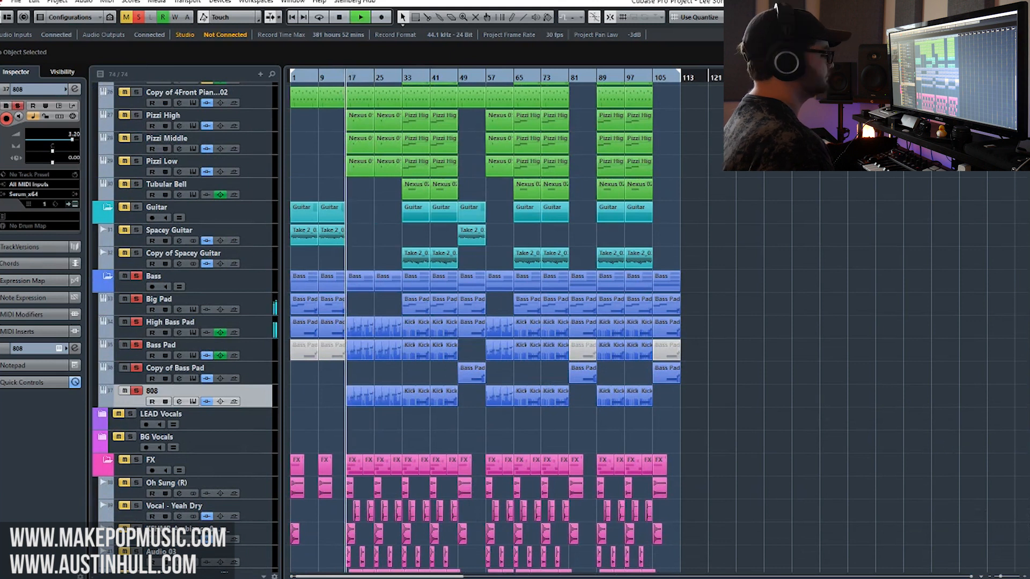
Replace the Drums solo with a solo on the Kick track and audition it from just before bar 17
left_click_drag(1002, 577, 1007, 578)
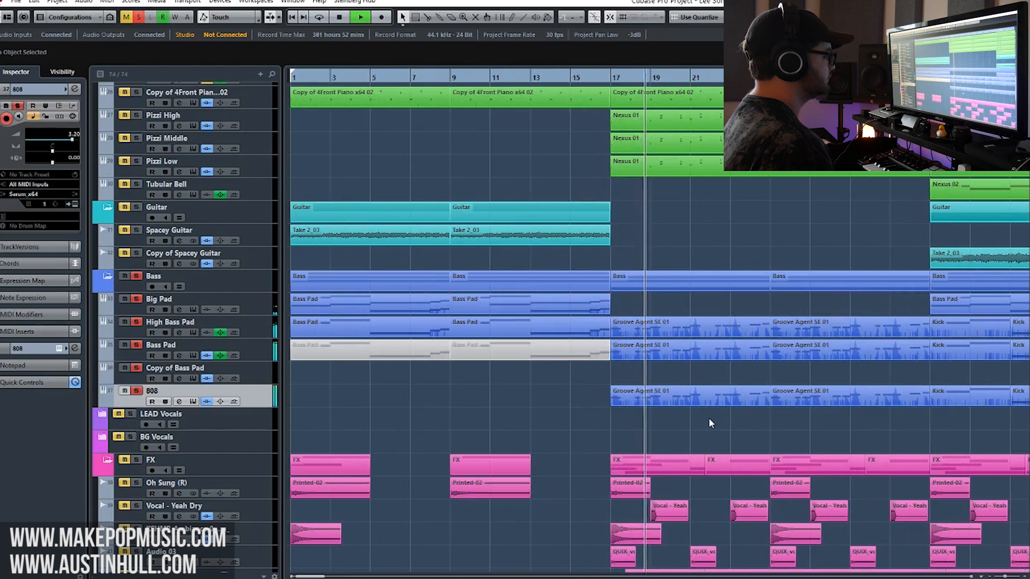
key("space")
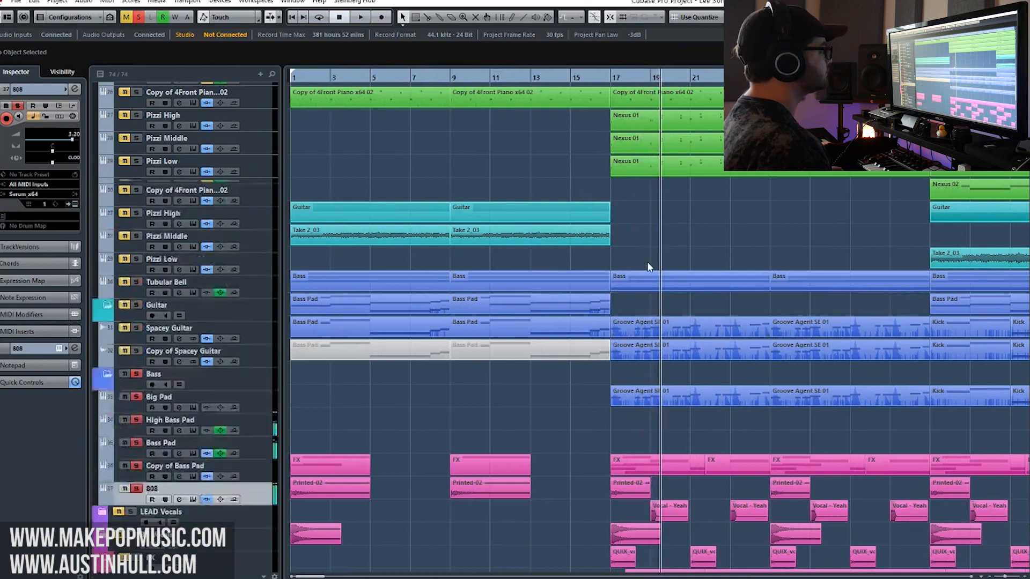
scroll(647, 268, "up", 8)
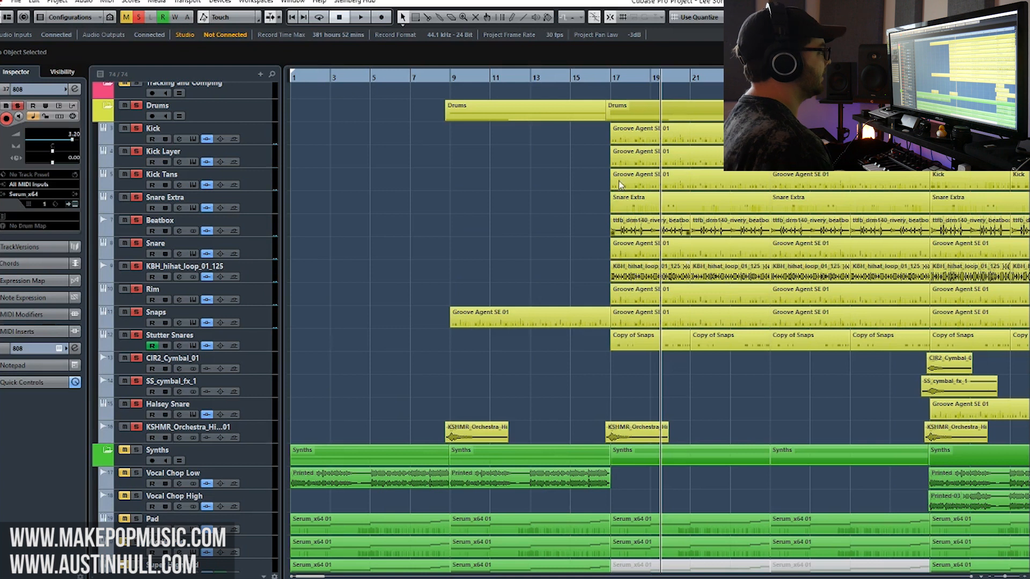
left_click(607, 77)
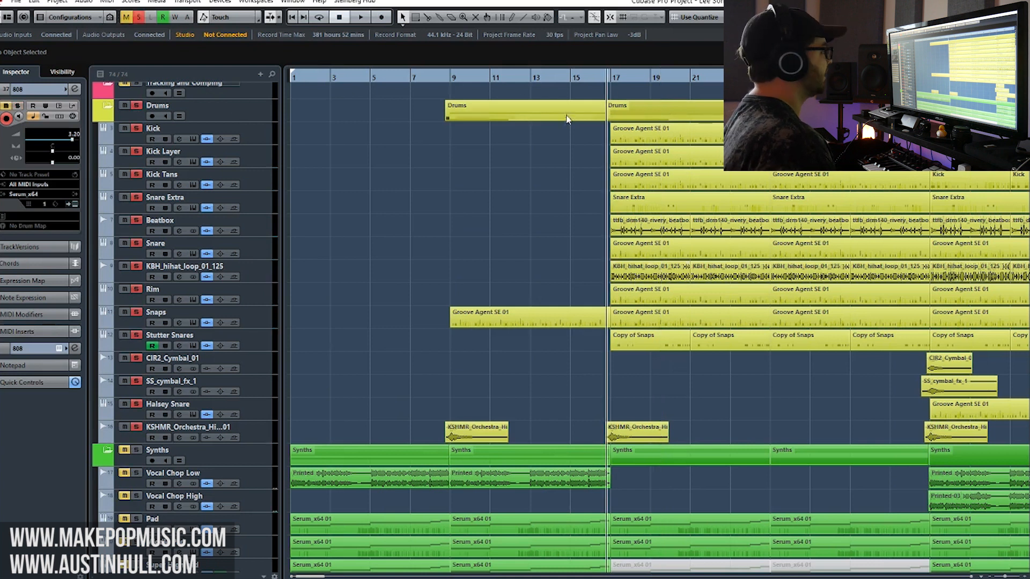
left_click(136, 105)
left_click(137, 128)
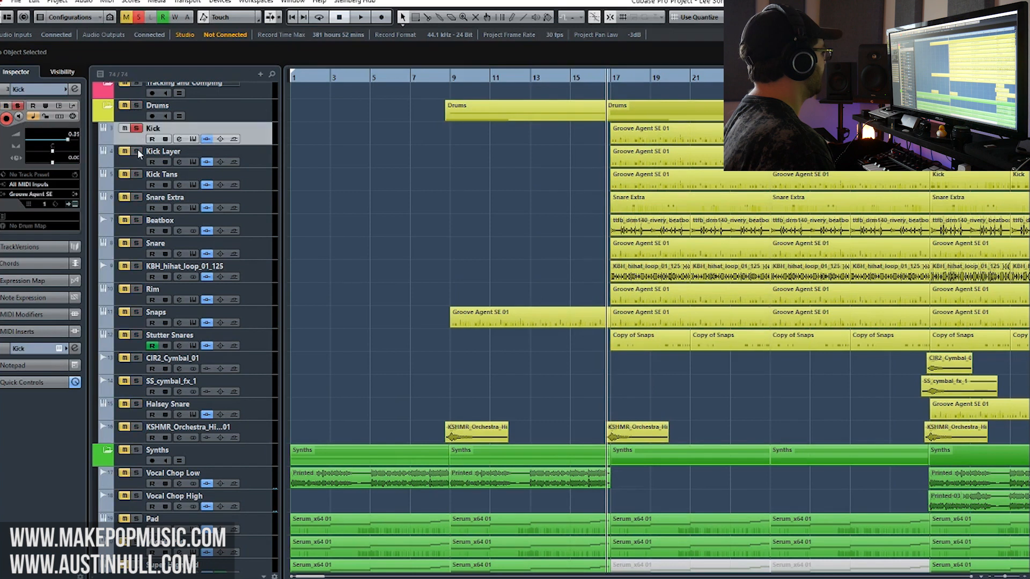
key("space")
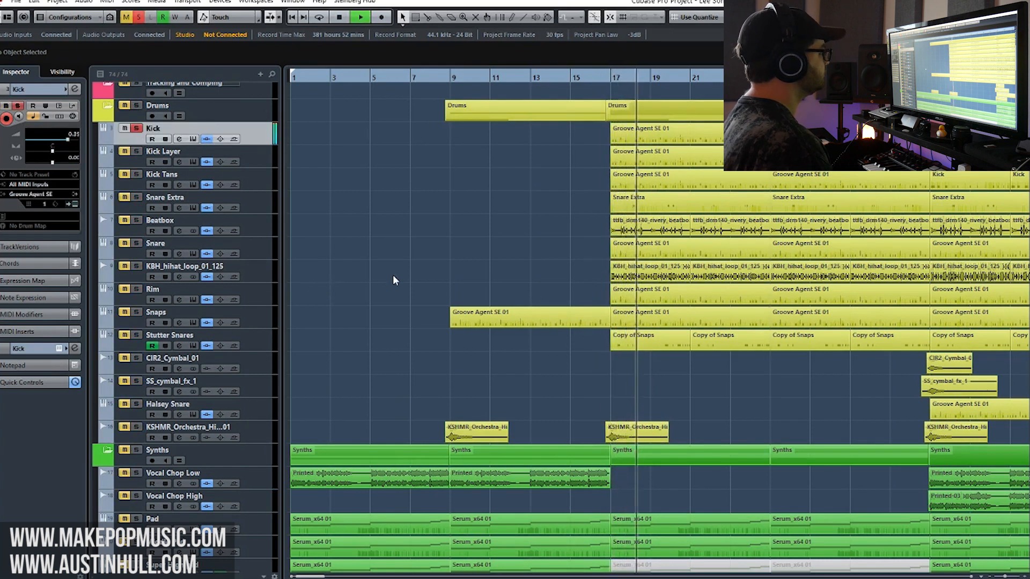
key("space")
Solo the 808 track and inspect the settings of its Serum instrument
scroll(394, 275, "down", 10)
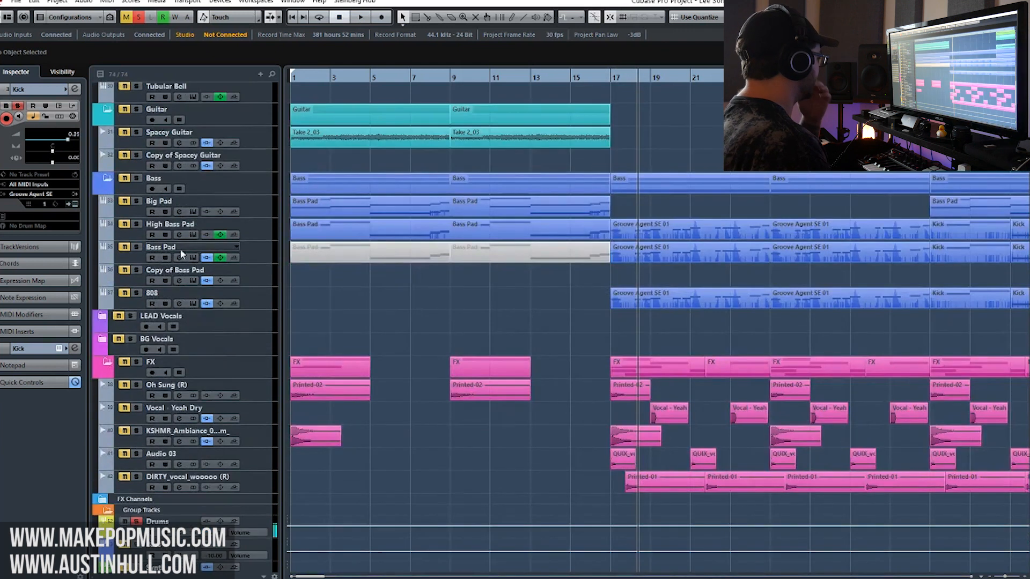
left_click(232, 297)
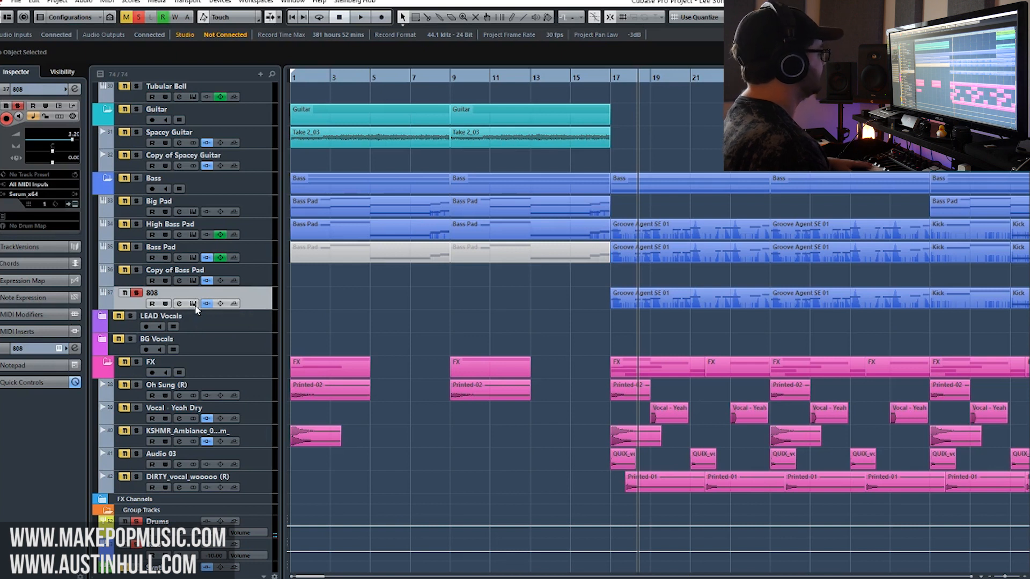
left_click(194, 304)
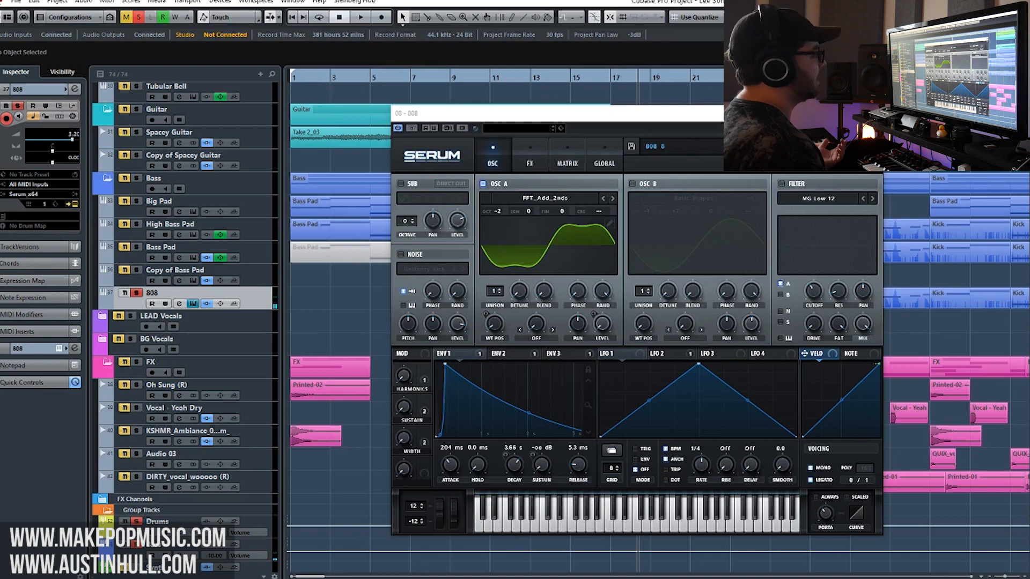
left_click(870, 113)
Open the 808 track's clip at bar 17 in the Key Editor, enlarge its pitchbend lane and delete all the pitchbend data
left_click(611, 82)
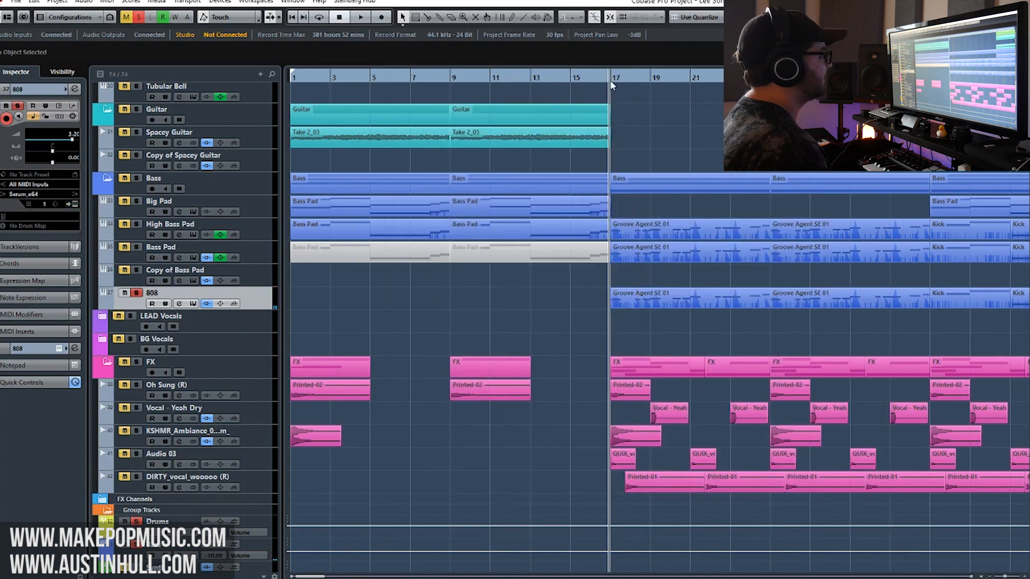
double_click(652, 301)
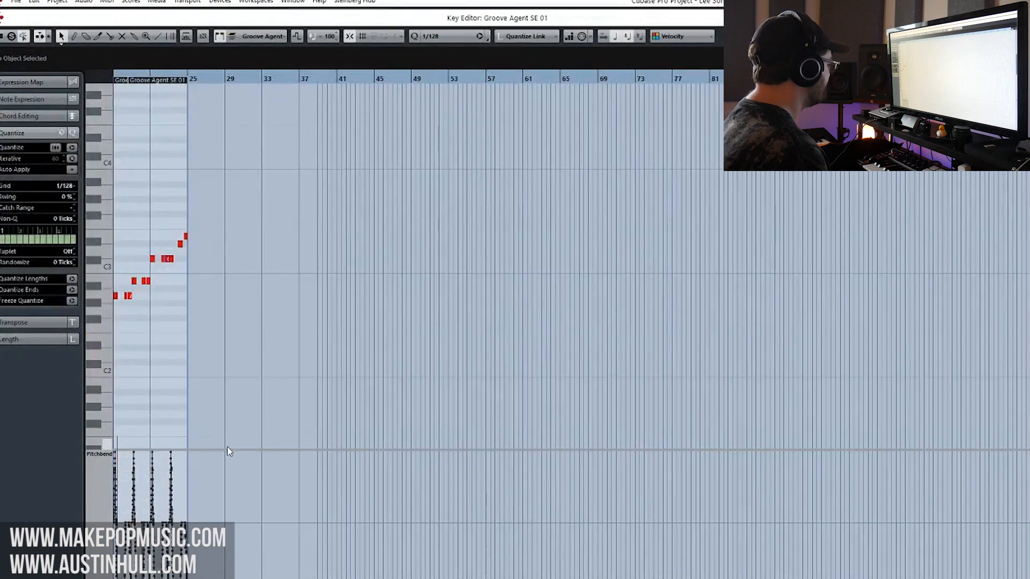
left_click_drag(235, 449, 251, 334)
left_click_drag(209, 578, 6, 325)
key("Delete")
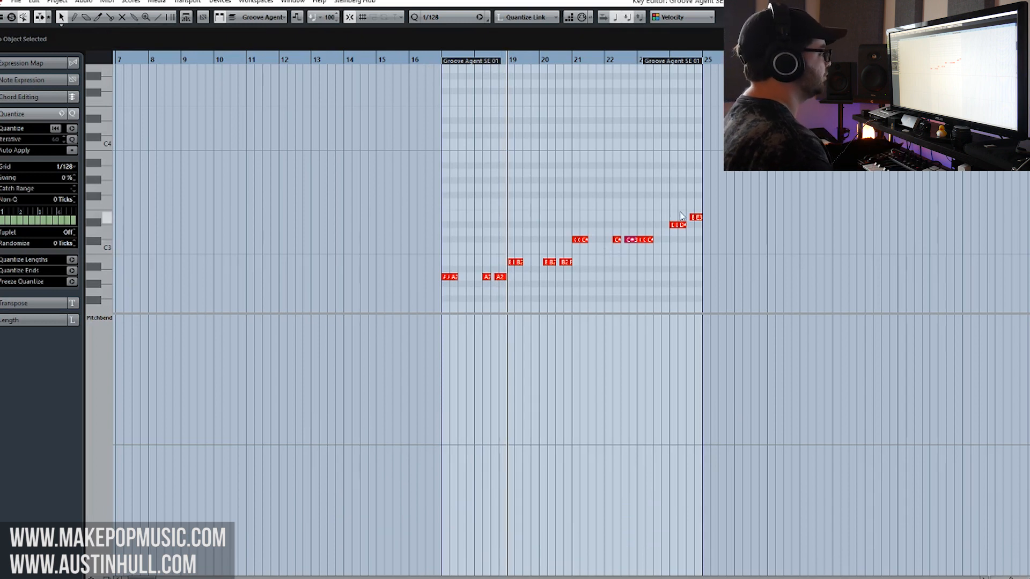
Audition the 808 notes without bends from just before bar 17 and close the Key Editor
left_click(434, 61)
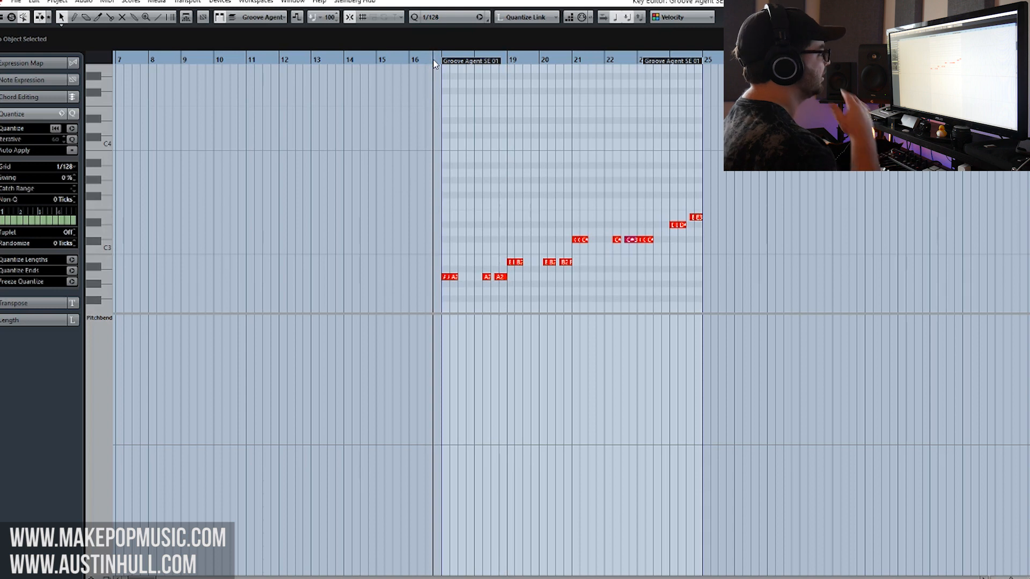
key("space")
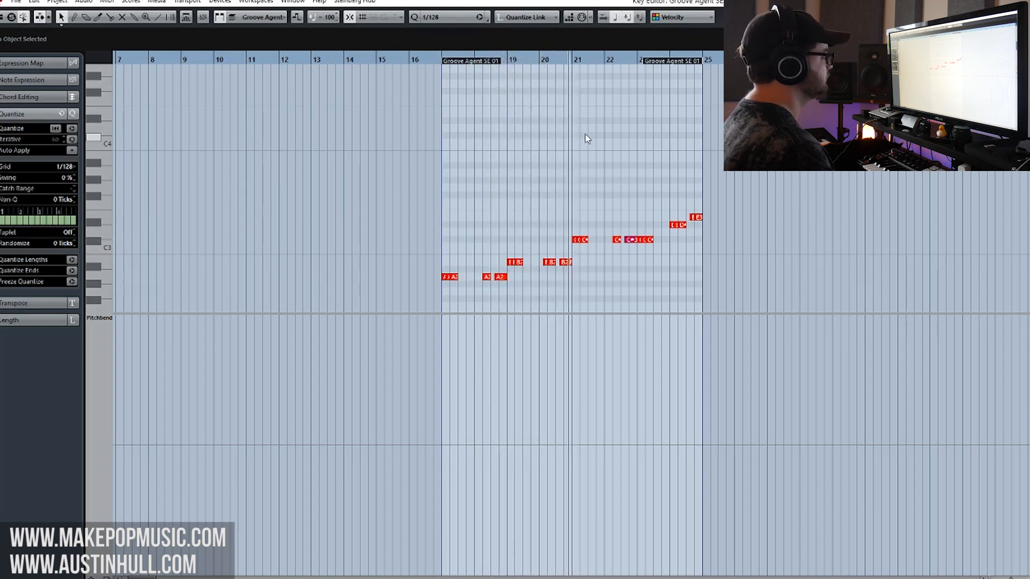
key("space")
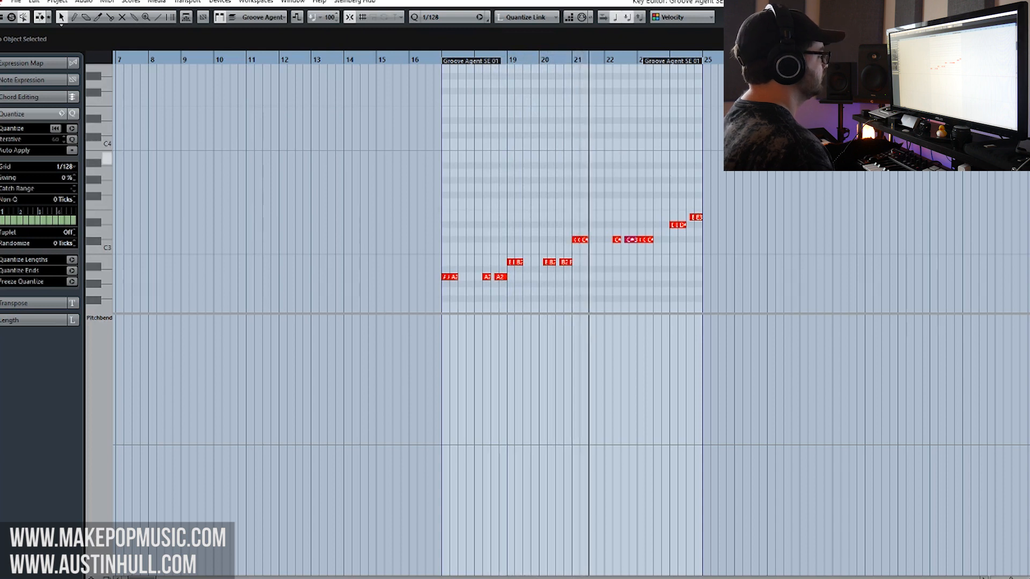
left_click(1021, 3)
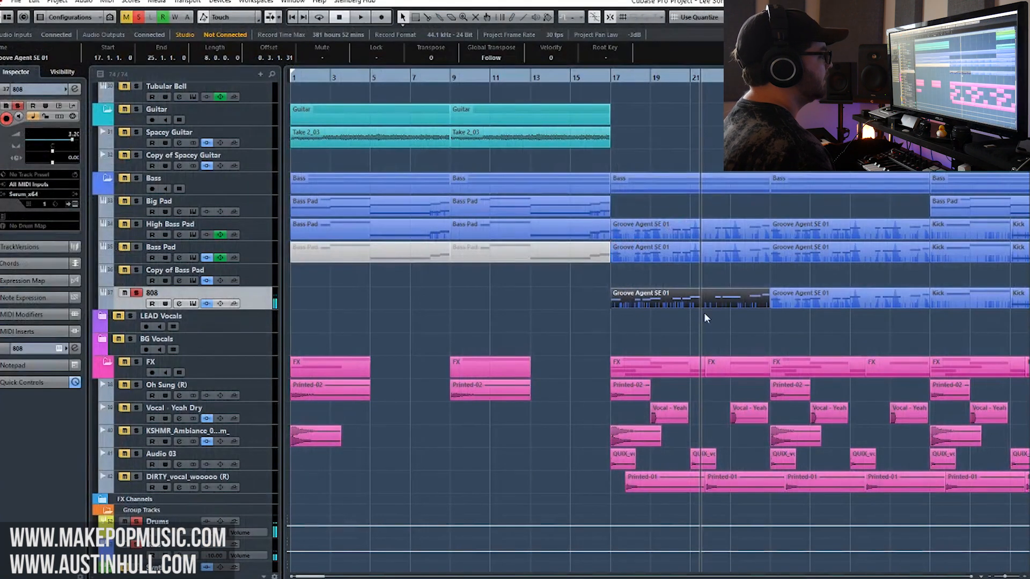
Reopen the 808 clip at bar 17 and draw centre-value pitchbend points at the clip start and at the end of the third A2 note
double_click(707, 303)
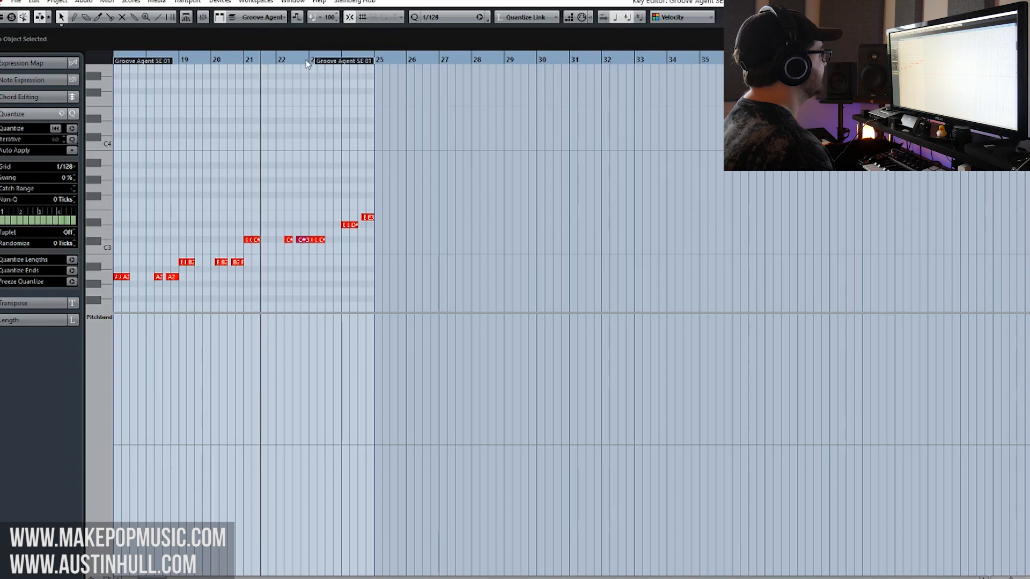
scroll(141, 84, "left", 2)
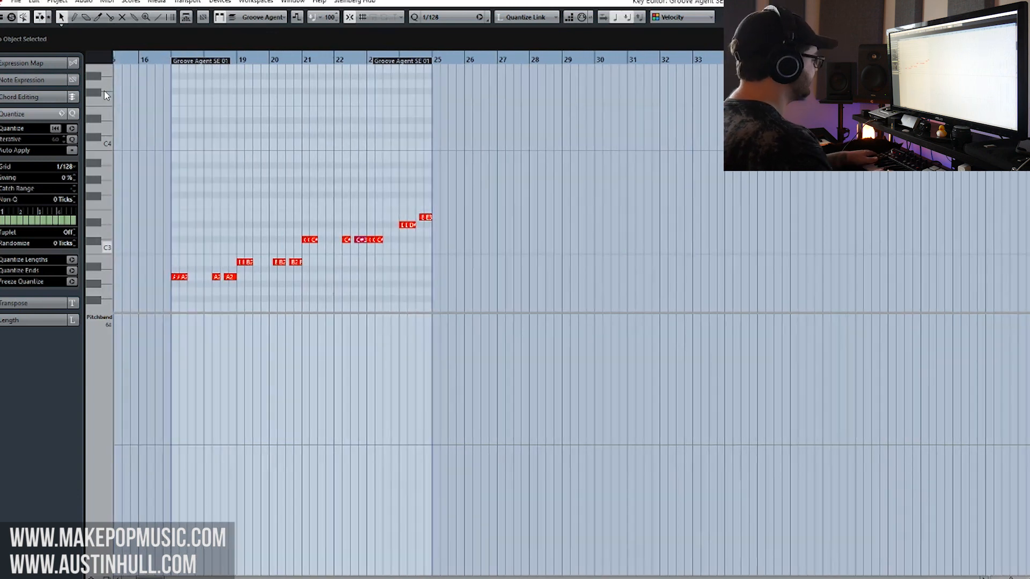
left_click(162, 58)
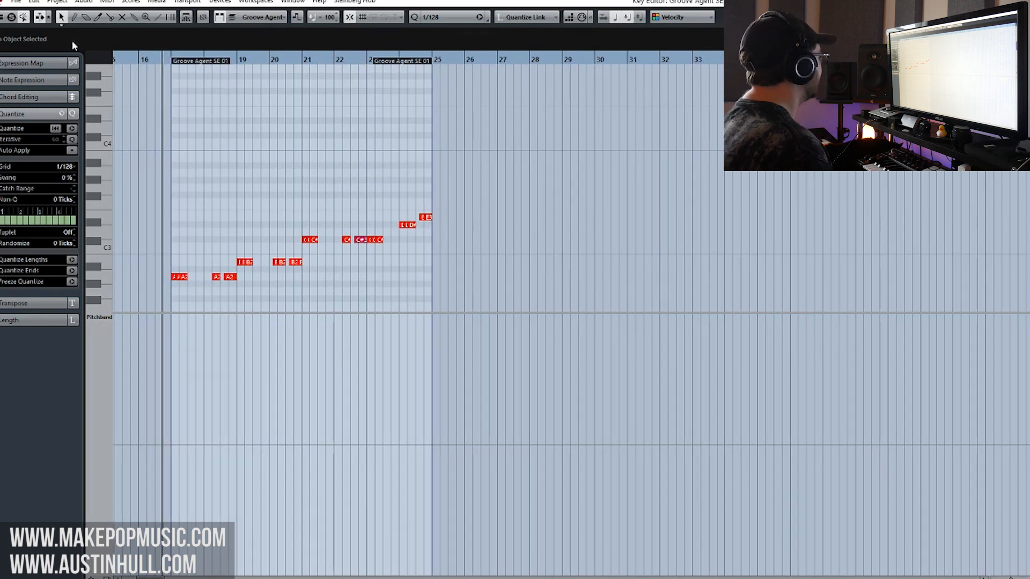
left_click(65, 168)
left_click(159, 146)
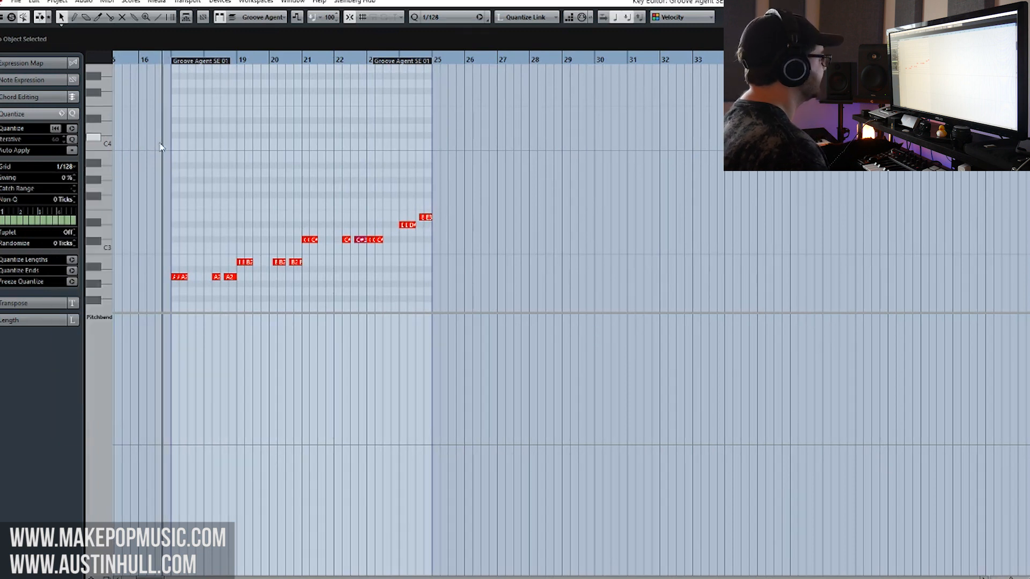
key("h")
key("h")
key("h")
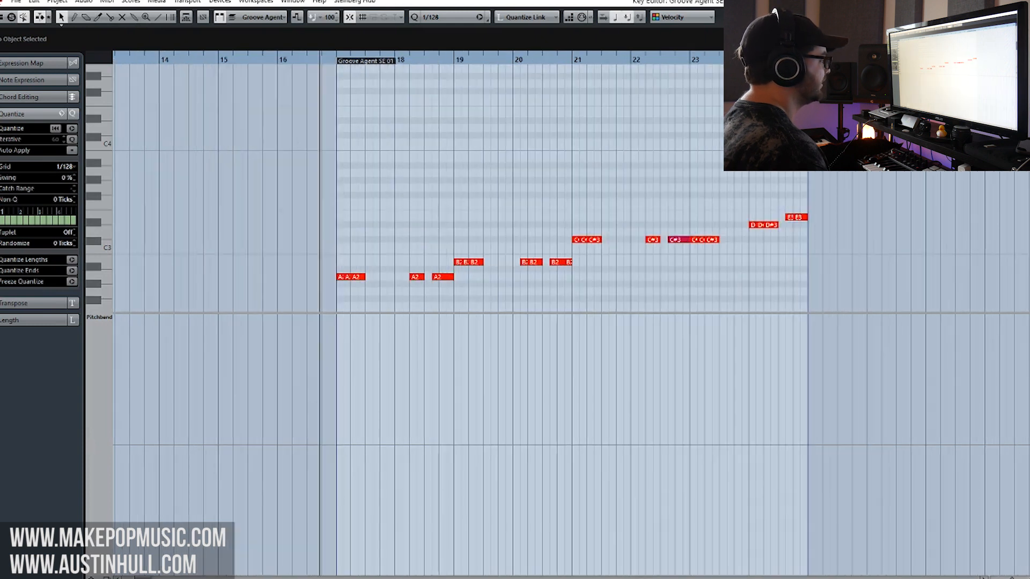
left_click_drag(547, 61, 334, 90)
left_click(74, 16)
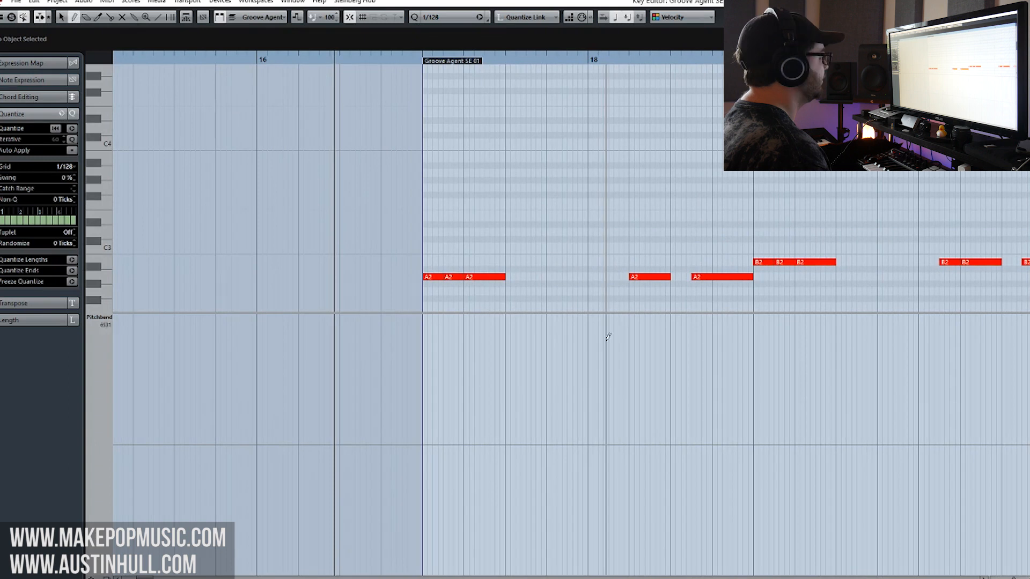
left_click(423, 444)
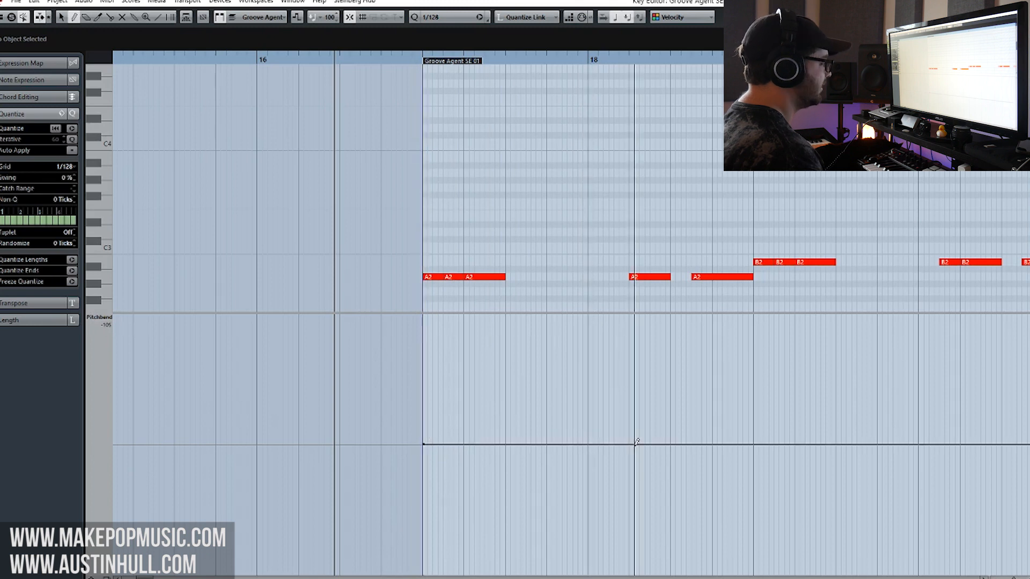
left_click(506, 443)
Draw a pitchbend dive from centre to the lowest value across the third A2 note, and audition it from just before bar 17
left_click(406, 61)
key("space")
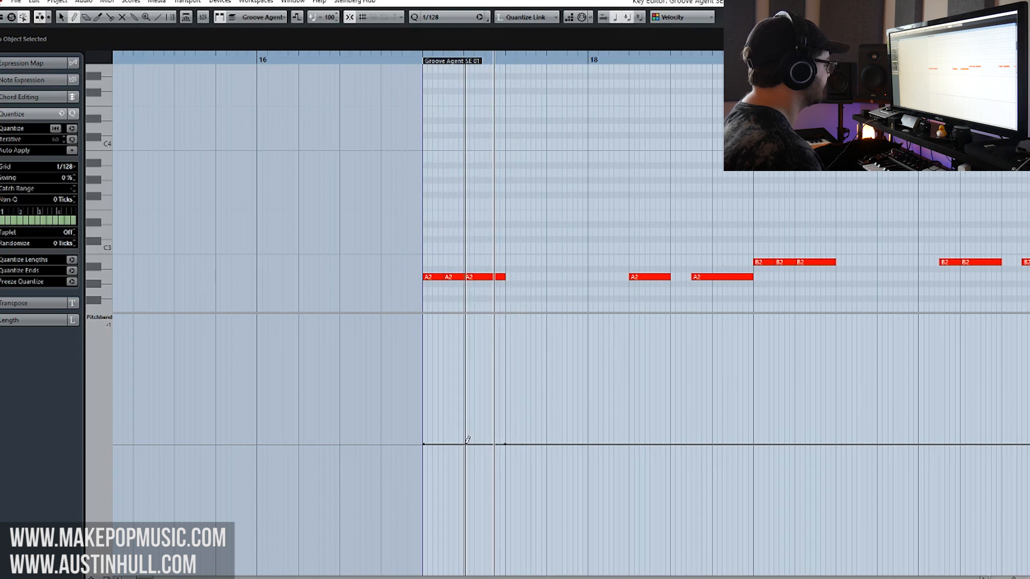
left_click_drag(467, 440, 503, 563)
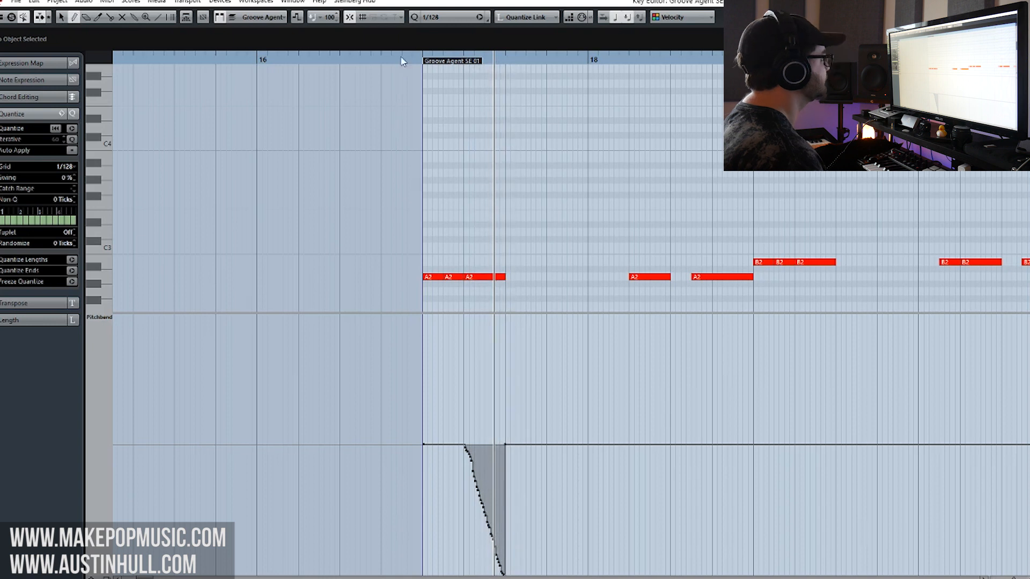
key("space")
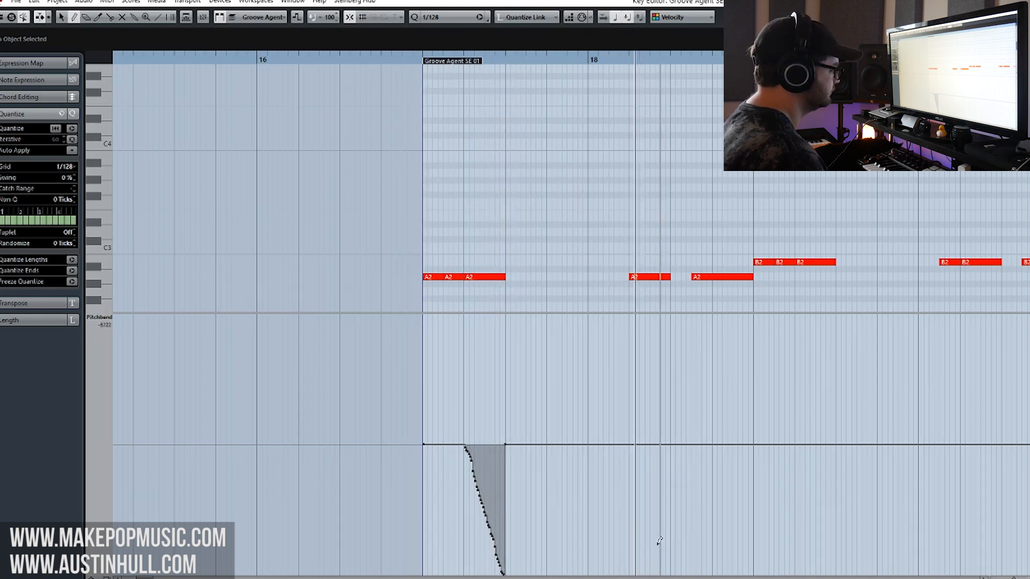
Draw a pitchbend ramp from the lowest value up to a centre point over the first half of the A2 note at 18.2, and play it
left_click(650, 445)
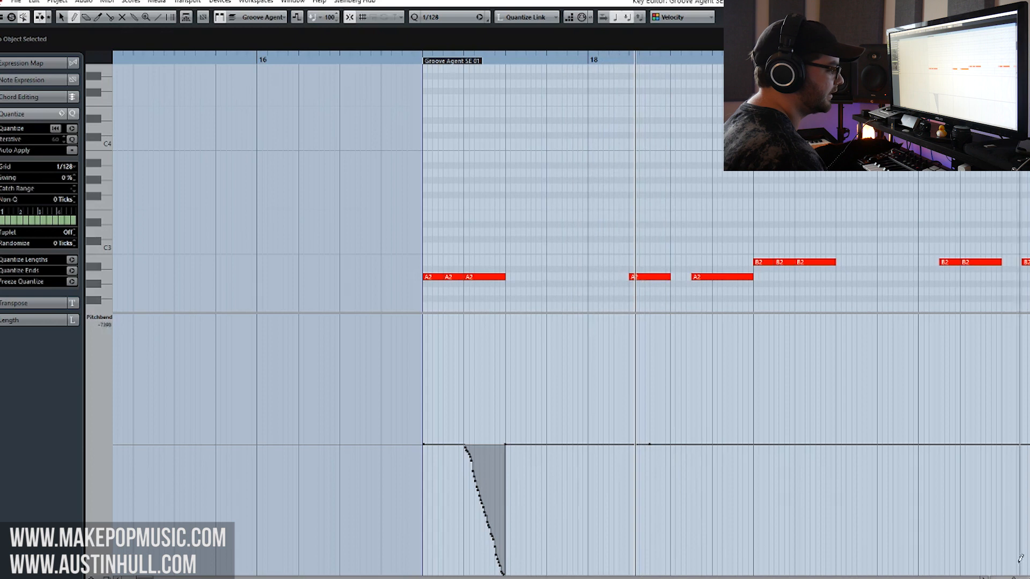
key("h")
key("h")
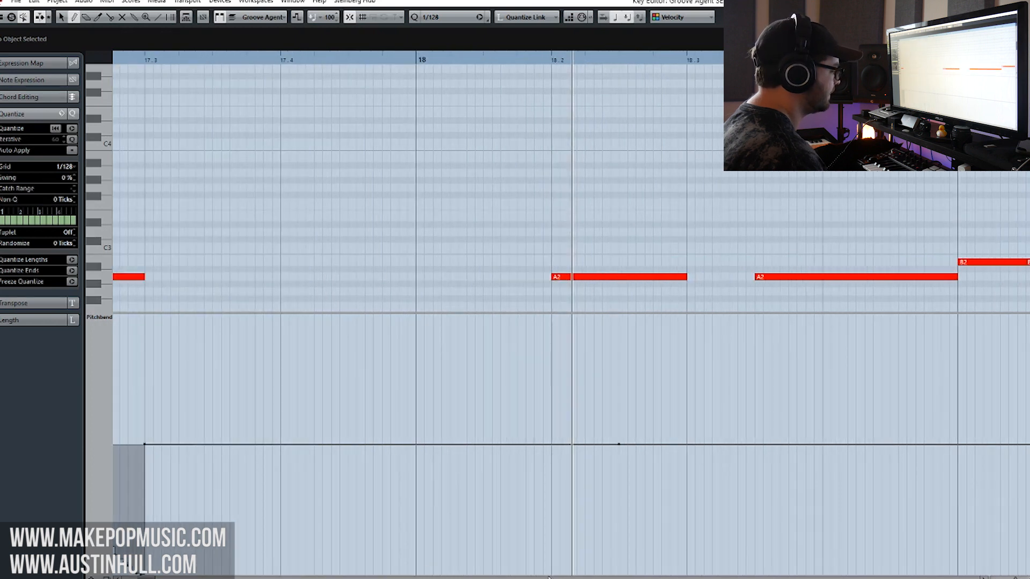
left_click_drag(553, 571, 617, 446)
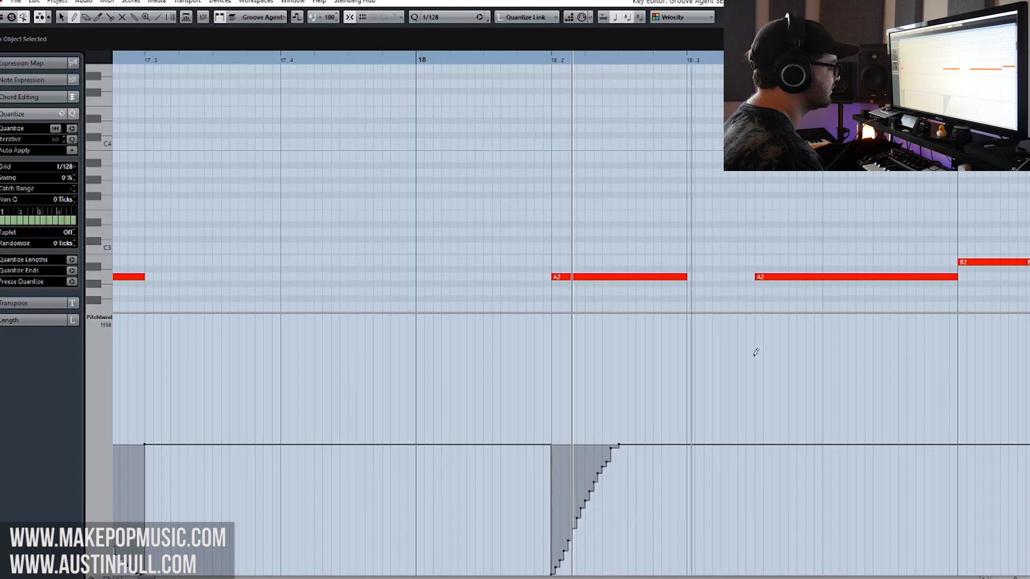
key("space")
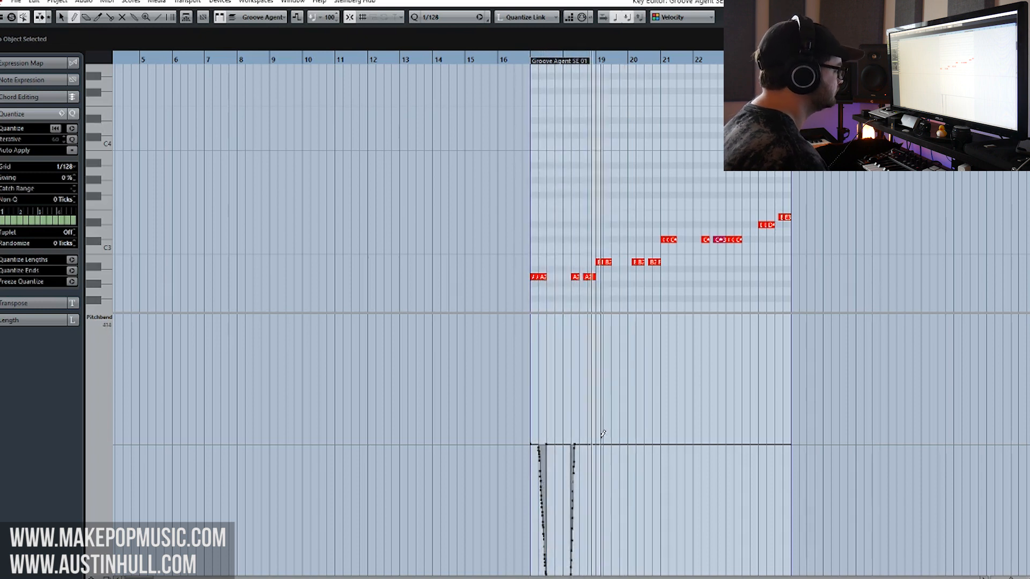
left_click_drag(1011, 578, 1013, 578)
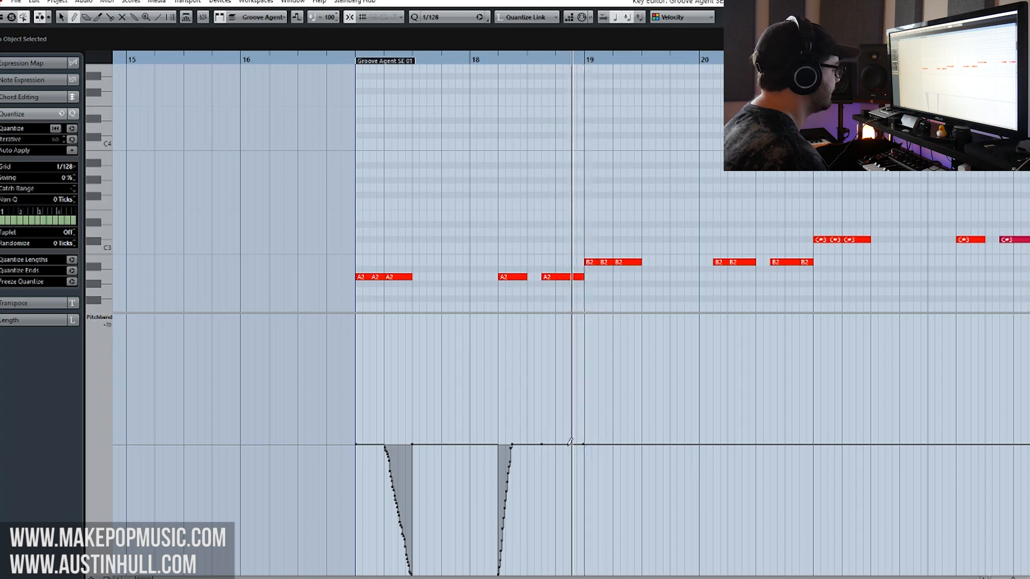
left_click_drag(544, 442, 569, 392)
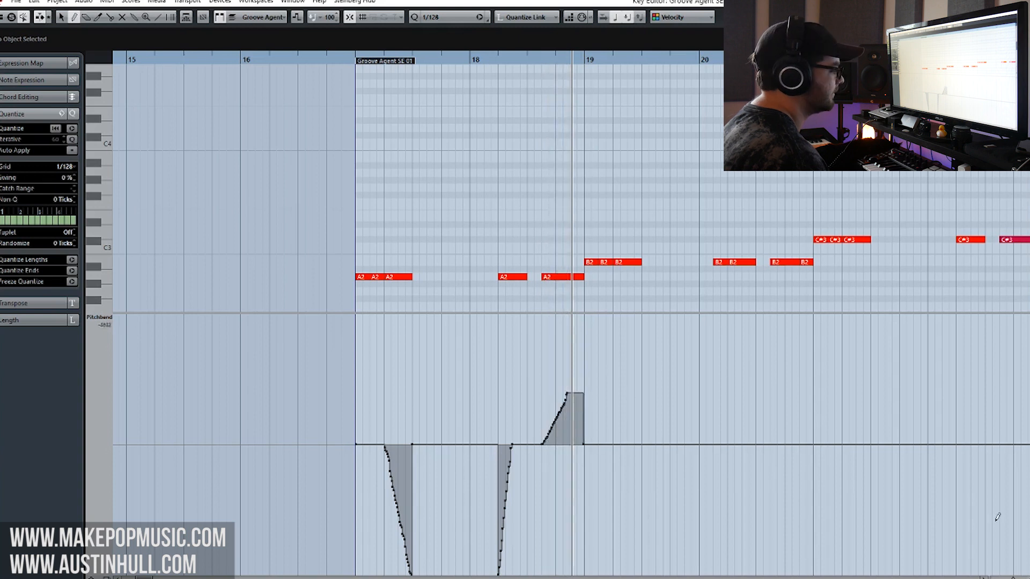
key("ctrl+z")
Draw a pitchbend hump over the A2 note before bar 19, peaking near the maximum around 18.4, and return playback to bar 17
key("h")
key("h")
key("h")
key("h")
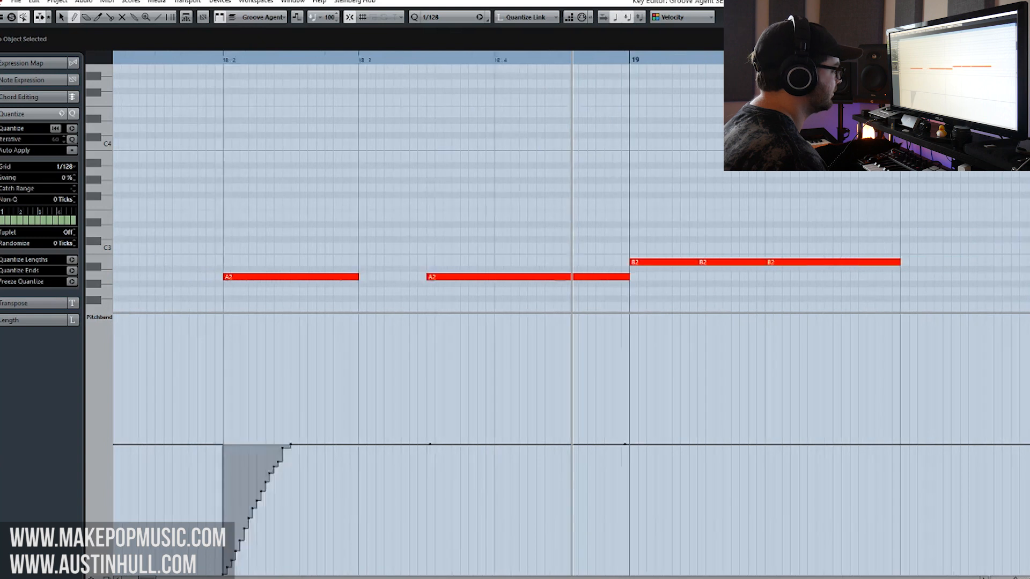
key("g")
mouse_move(483, 437)
left_mouse_down()
mouse_move(533, 313)
mouse_move(608, 439)
left_mouse_up()
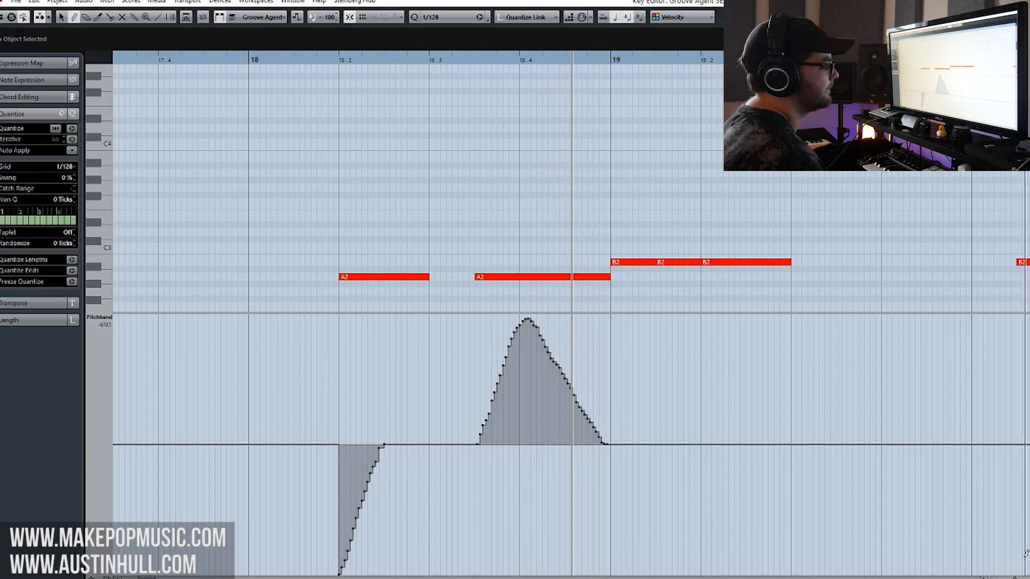
left_click_drag(1015, 578, 1010, 578)
left_click(505, 60)
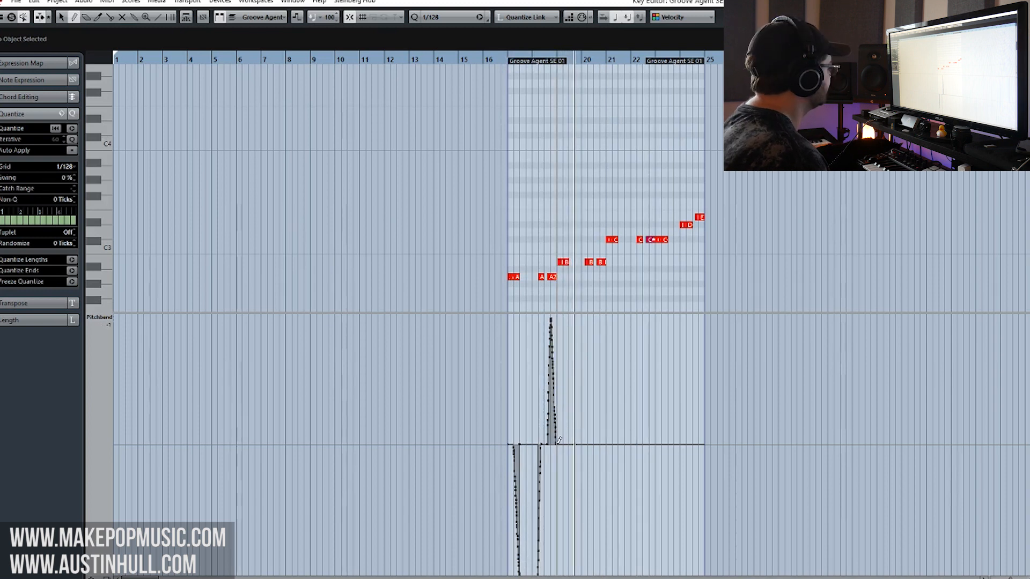
Close the 808 clip's editor, restore the clip's original pitchbend data, and play it from just before bar 17
key("Return")
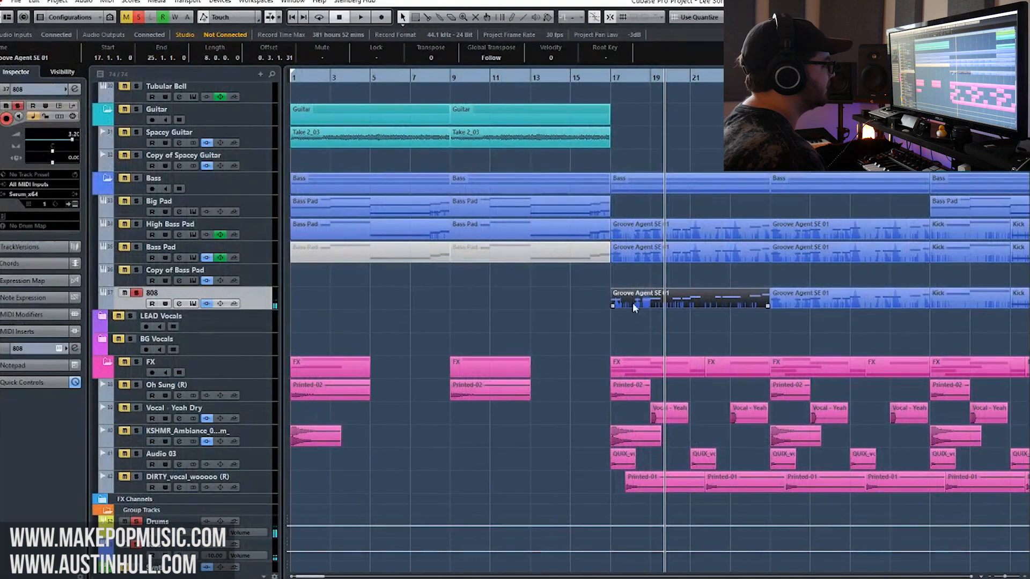
mouse_move(653, 303)
left_mouse_down()
mouse_move(811, 305)
mouse_move(627, 304)
mouse_move(637, 304)
left_mouse_up()
left_click(789, 17)
left_click(794, 64)
left_click_drag(652, 300, 649, 300)
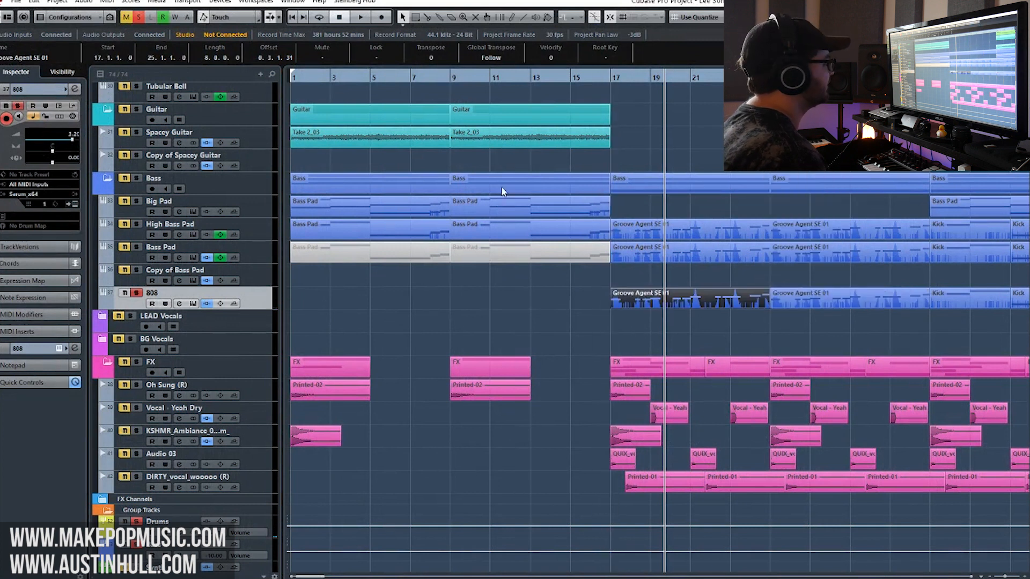
left_click(591, 78)
key("space")
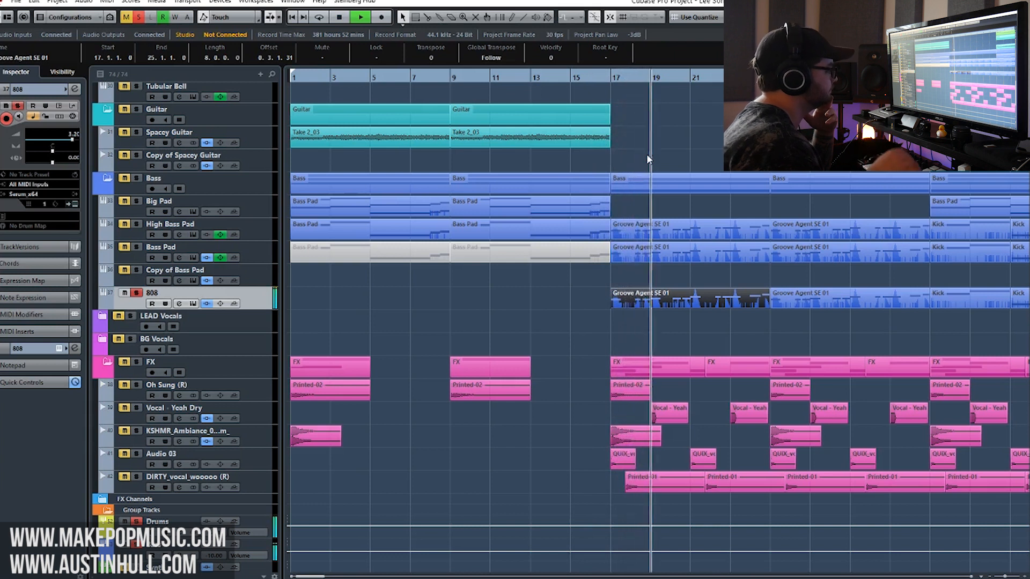
Stop playback and inspect the pitch bend range in the 808 track's Serum instrument
double_click(699, 301)
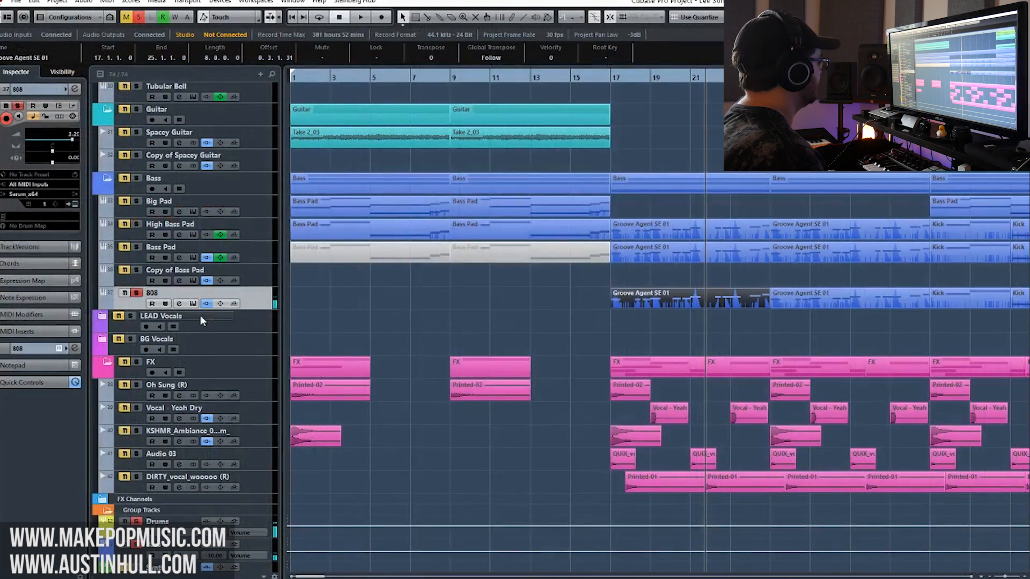
left_click(193, 304)
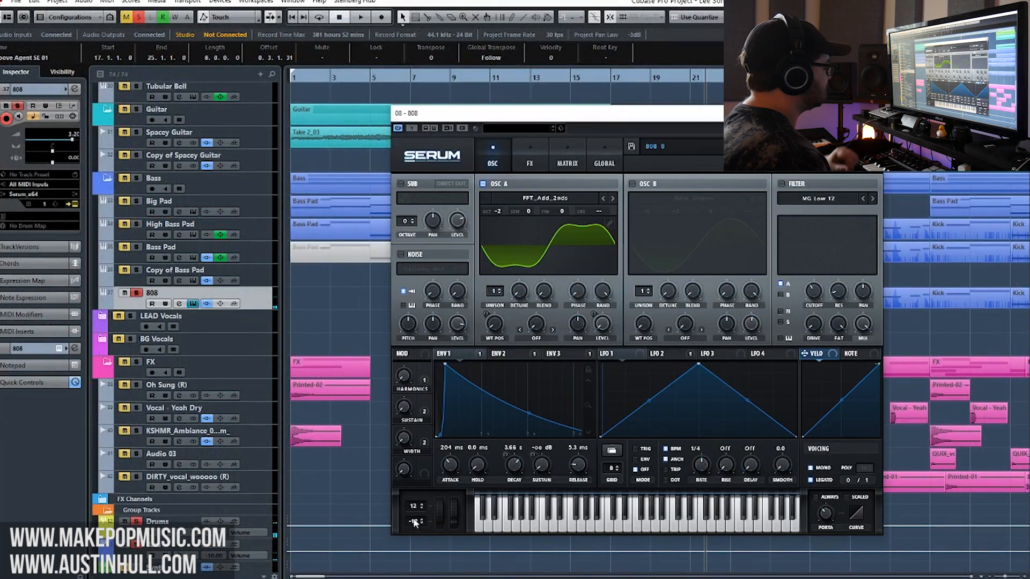
left_click(872, 113)
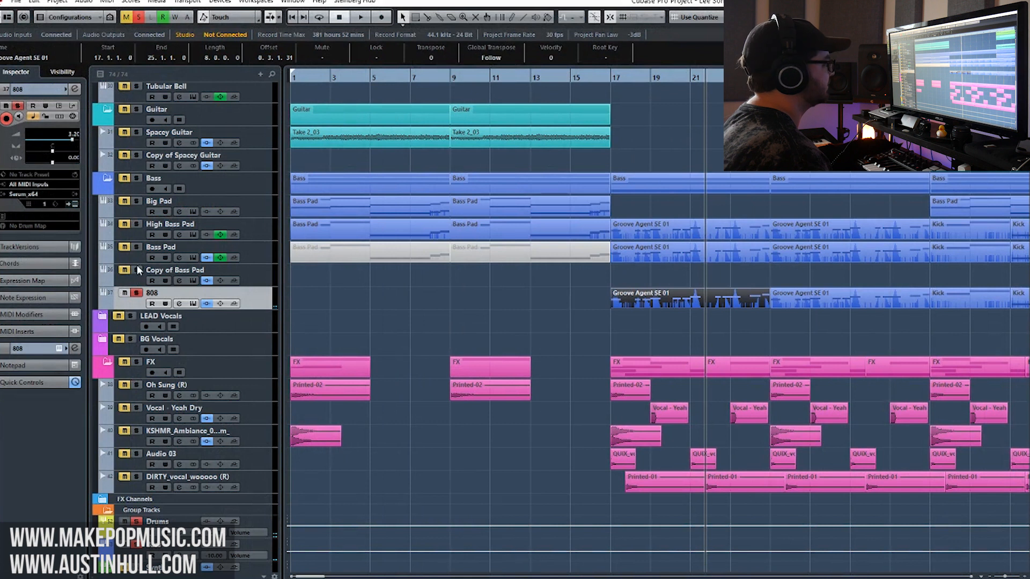
Solo the Bass Pad track in place of the 808 and inspect its Serum instrument
left_click(135, 247)
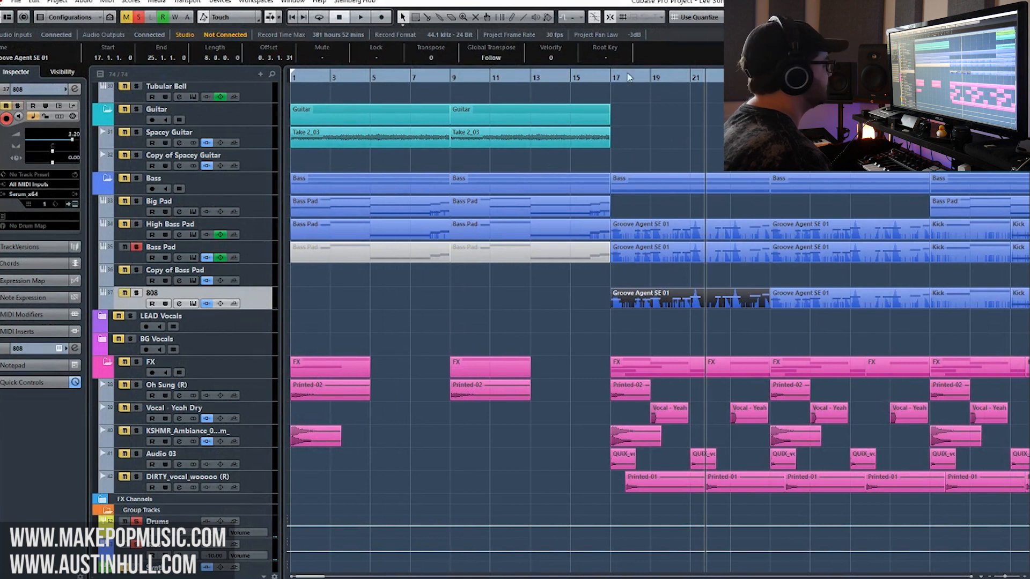
left_click(194, 258)
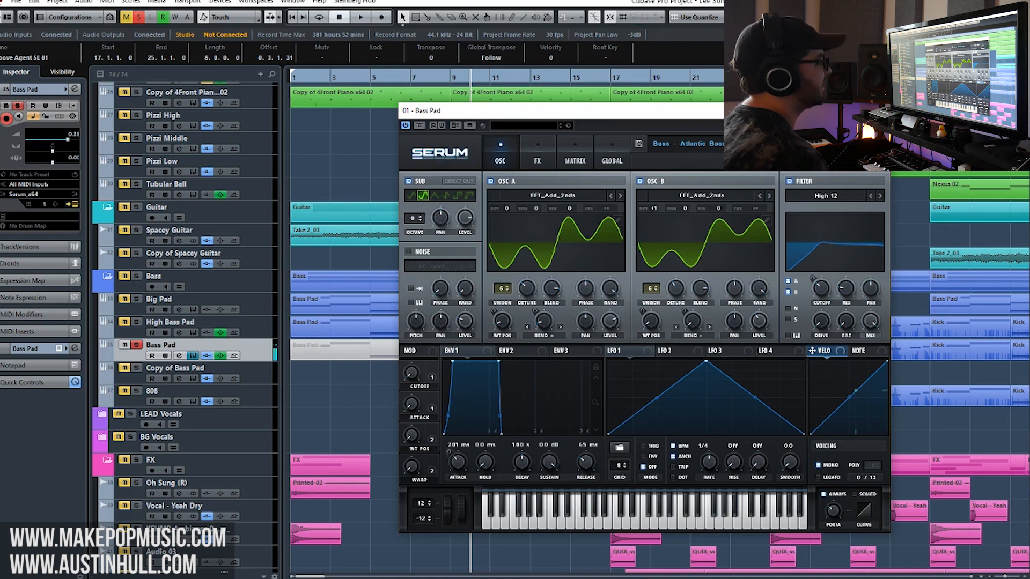
left_click(879, 111)
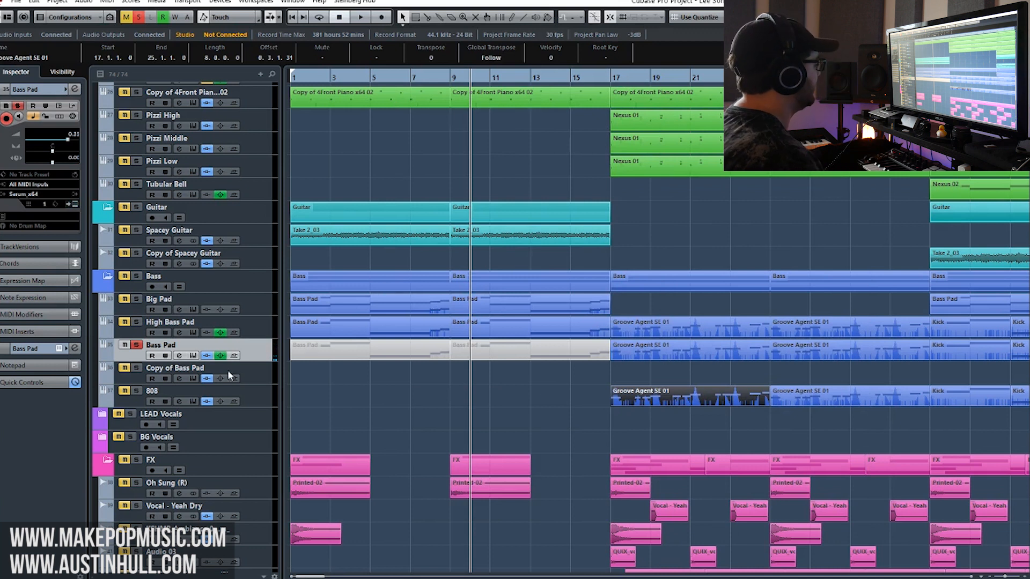
Audition the soloed Bass Pad track from bar 17
left_click(611, 81)
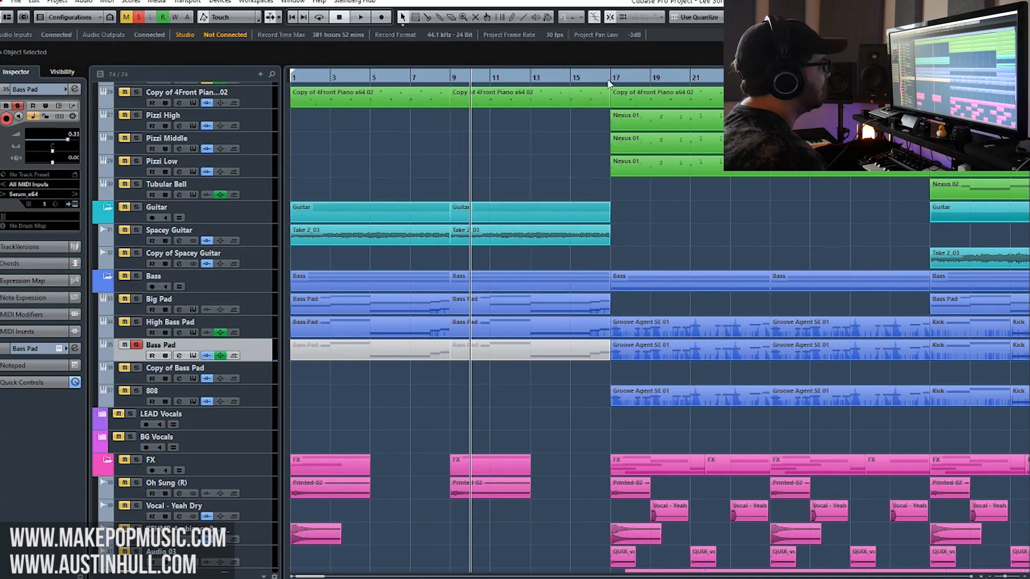
key("space")
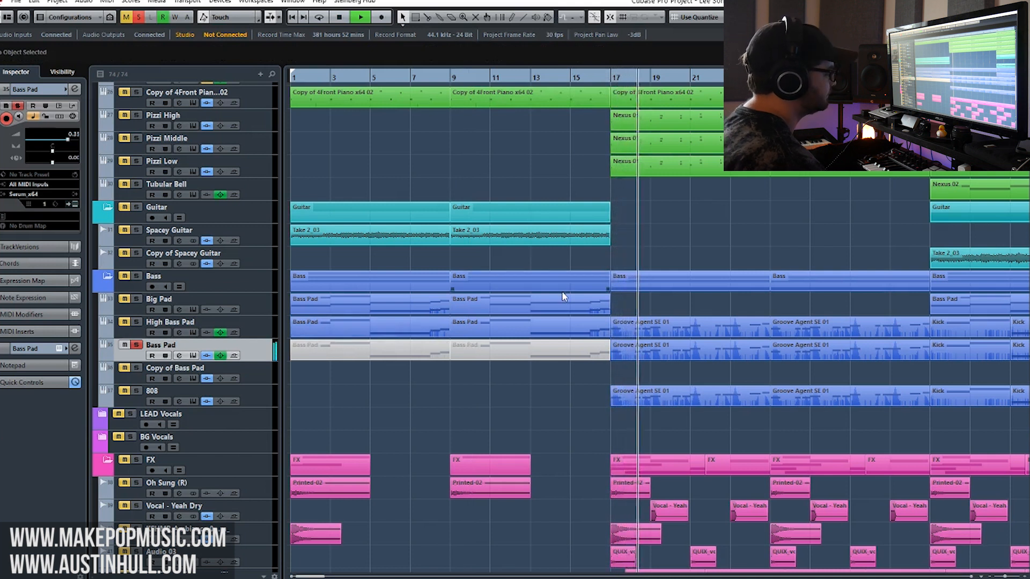
key("space")
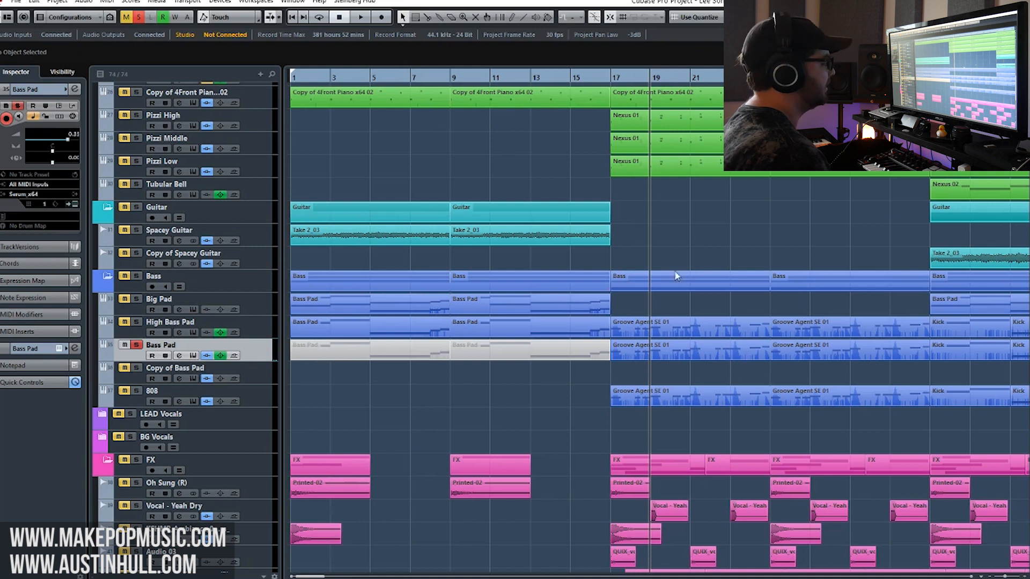
Play the 808 and Bass Pad soloed together from bar 17, switching the Bass Pad's solo off and on to compare
left_click(611, 78)
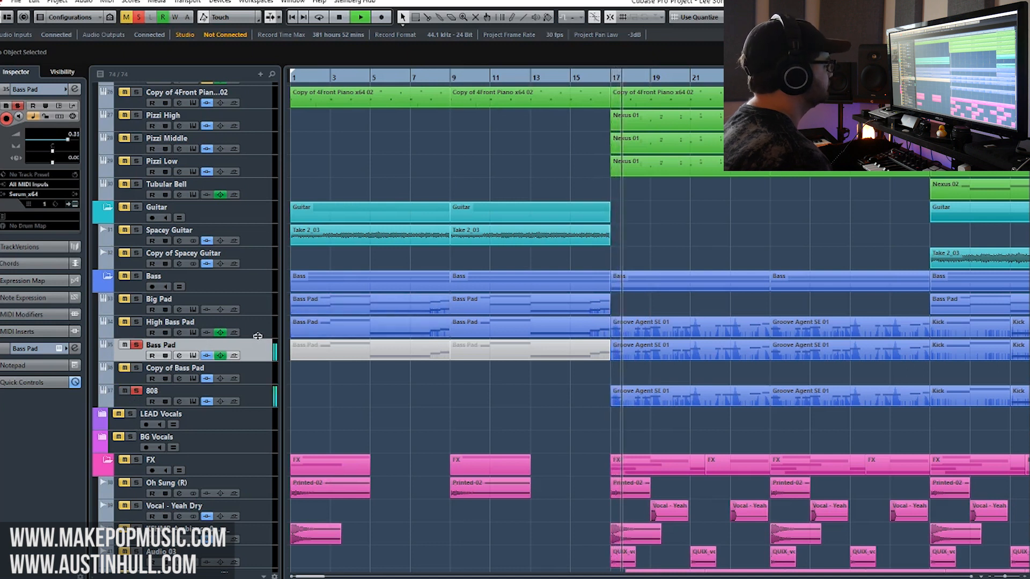
left_click(137, 346)
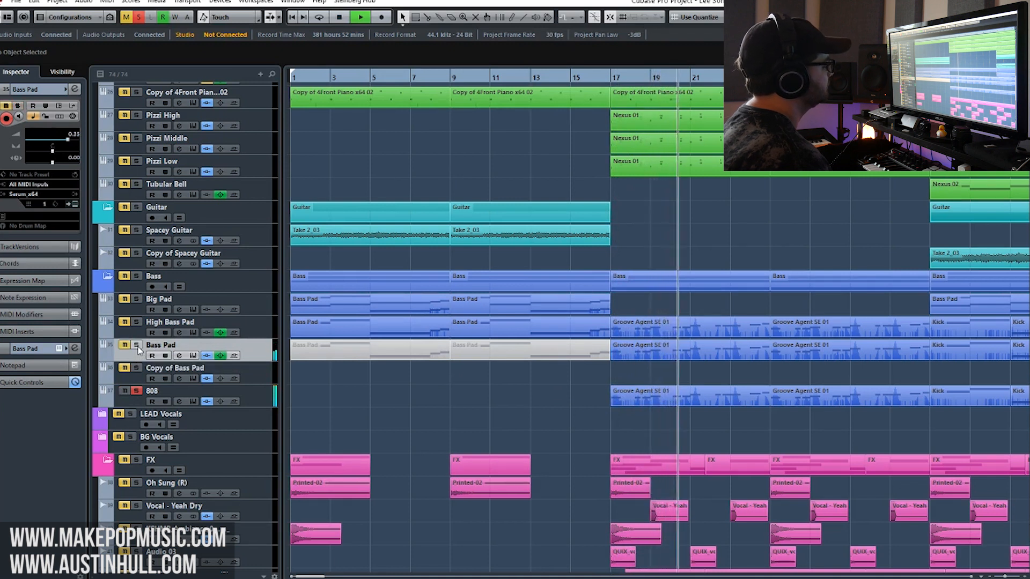
left_click(137, 346)
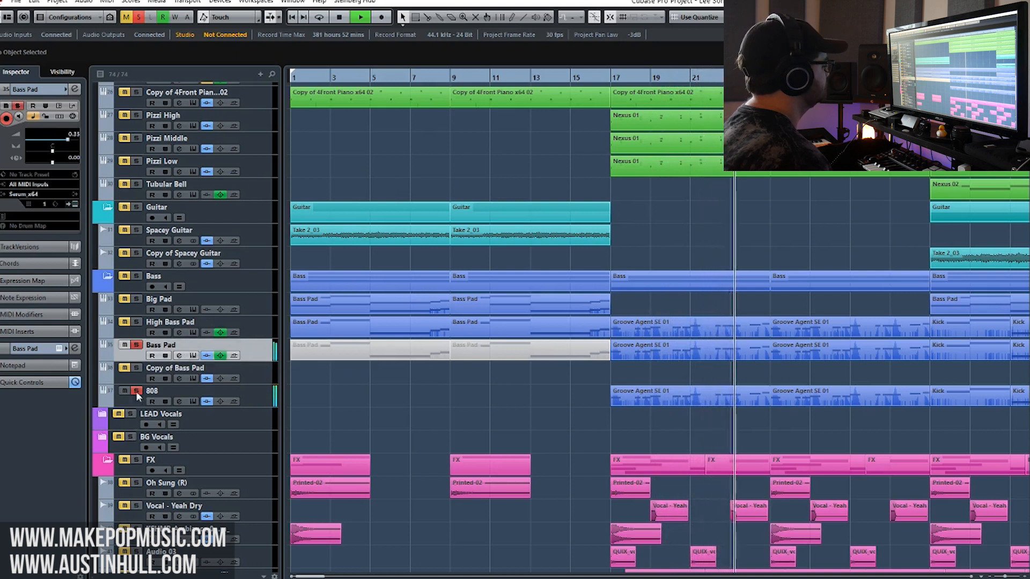
key("space")
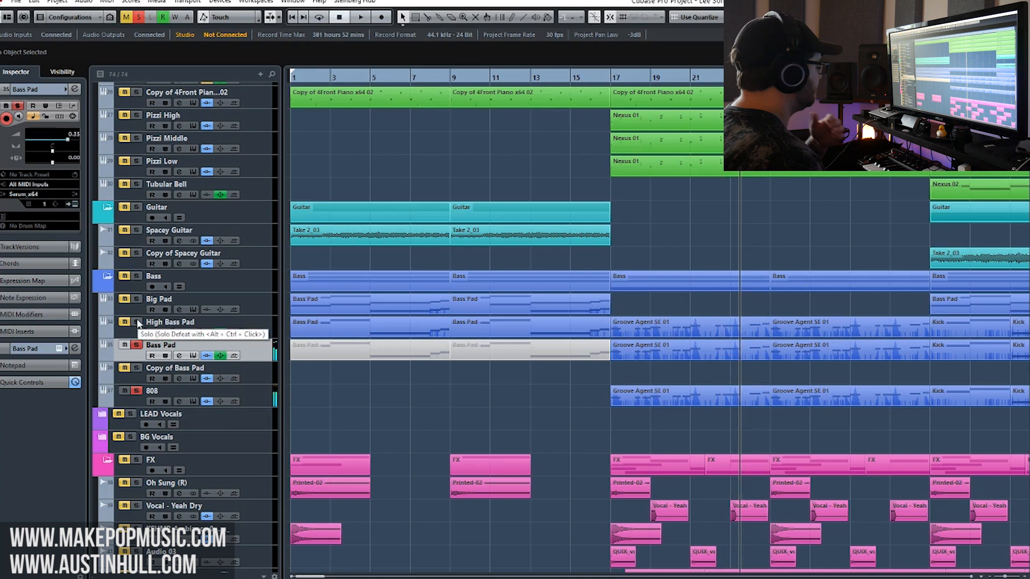
Solo only the High Bass Pad track, play it from bar 17, and examine its channel equalizer settings
left_click(137, 323)
left_click(612, 78)
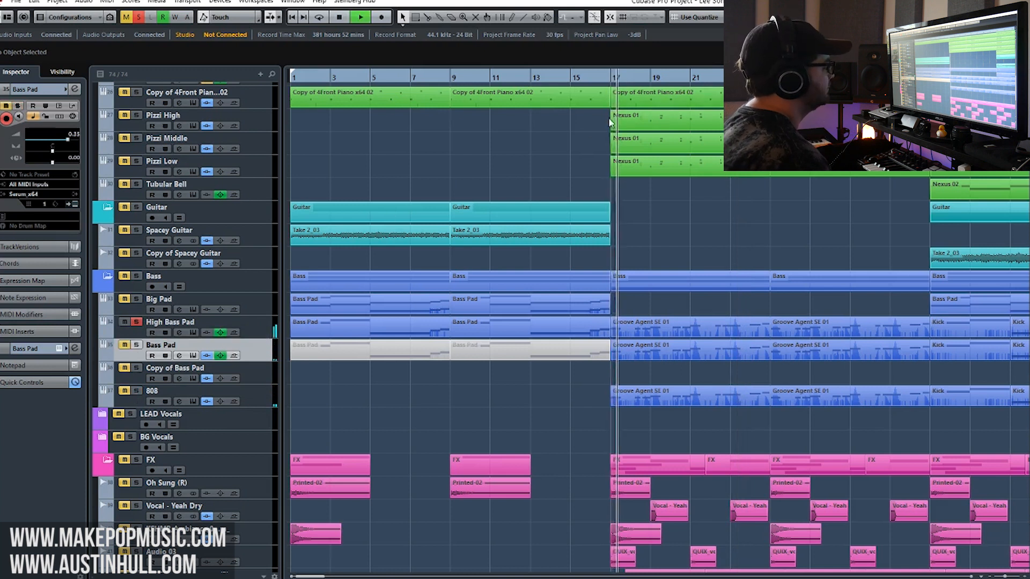
left_click(179, 332)
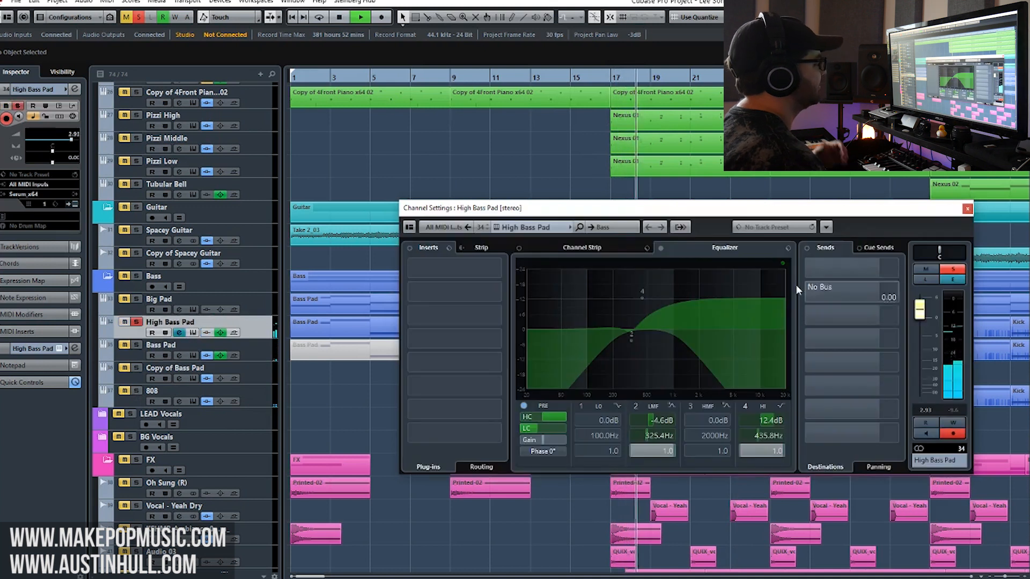
left_click(967, 209)
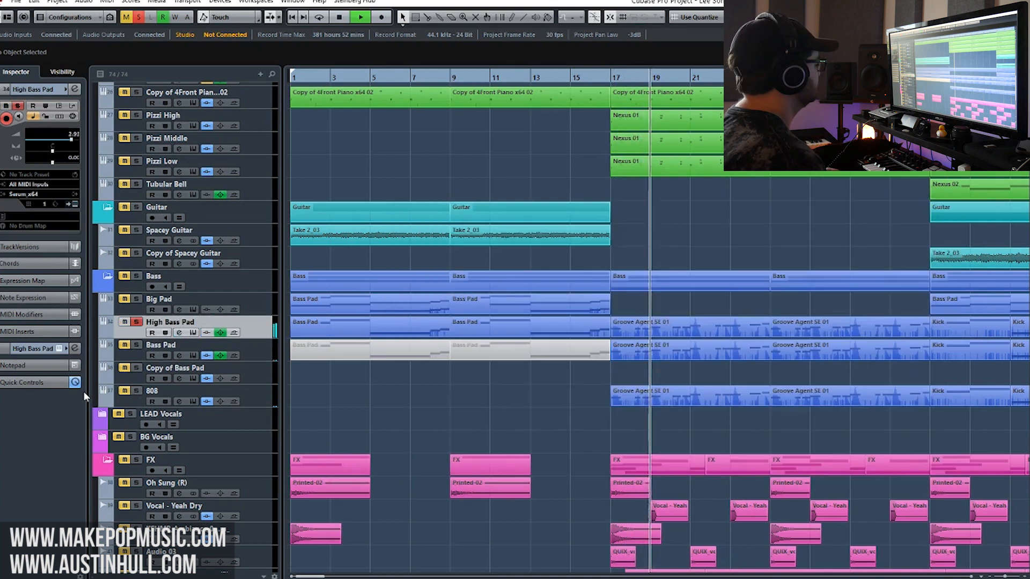
Add the Bass Pad, Copy of Bass Pad, 808 and all Drums tracks to the solo and listen to them with the High Bass Pad
left_click(137, 346)
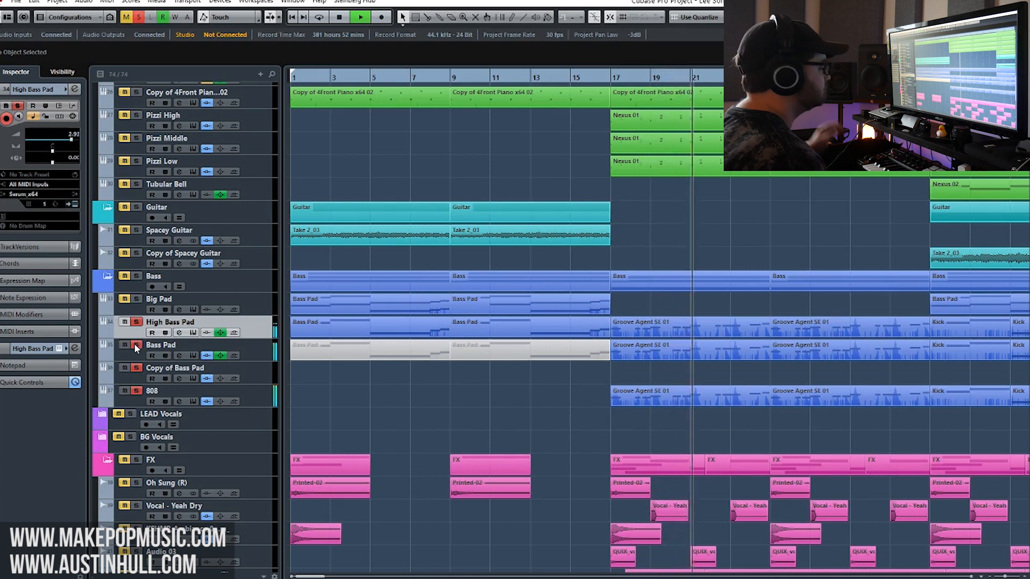
scroll(314, 289, "up", 10)
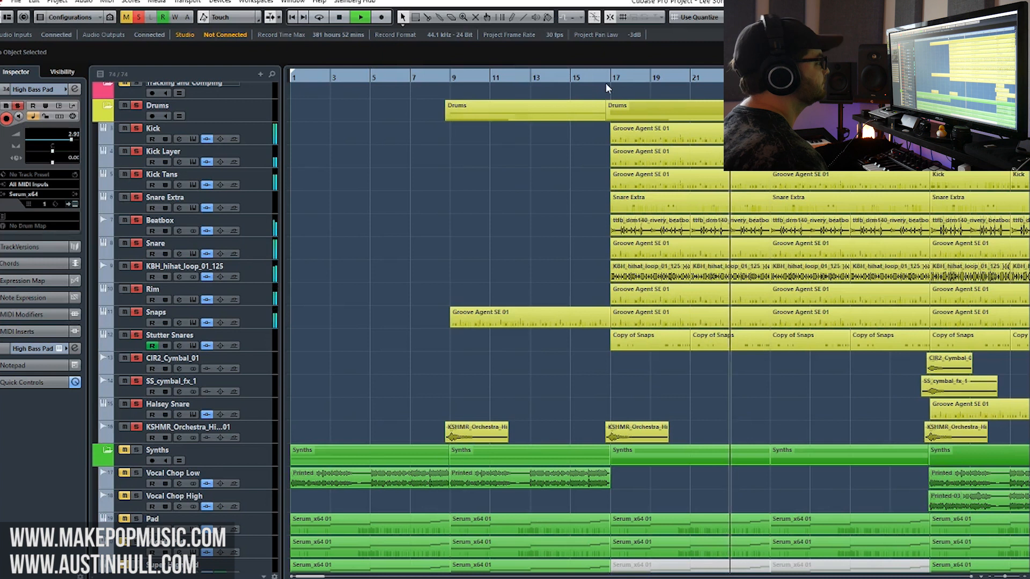
scroll(610, 301, "down", 10)
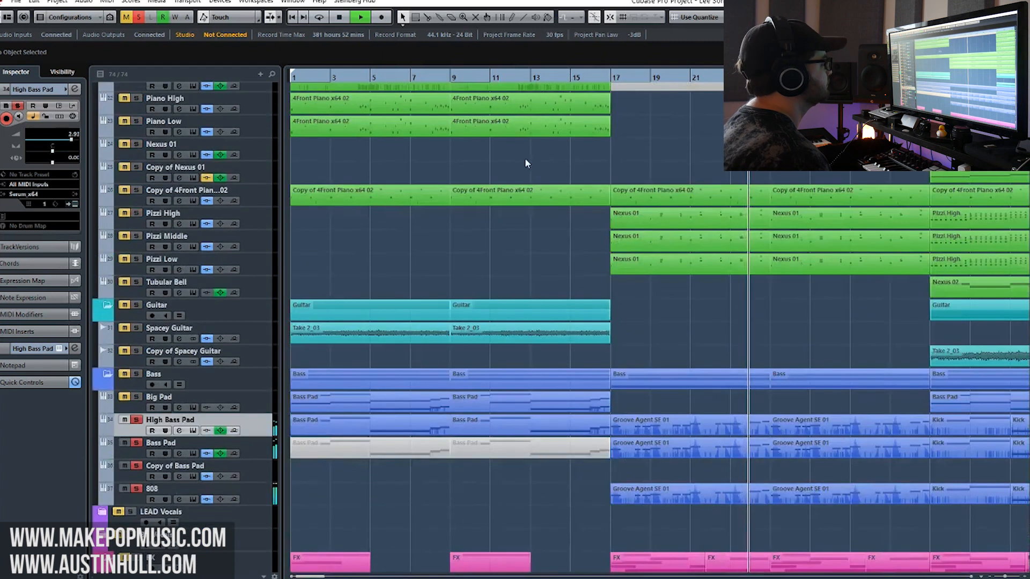
Clear all mute and solo states across the project and listen to the full mix
left_click(131, 18)
left_click(138, 17)
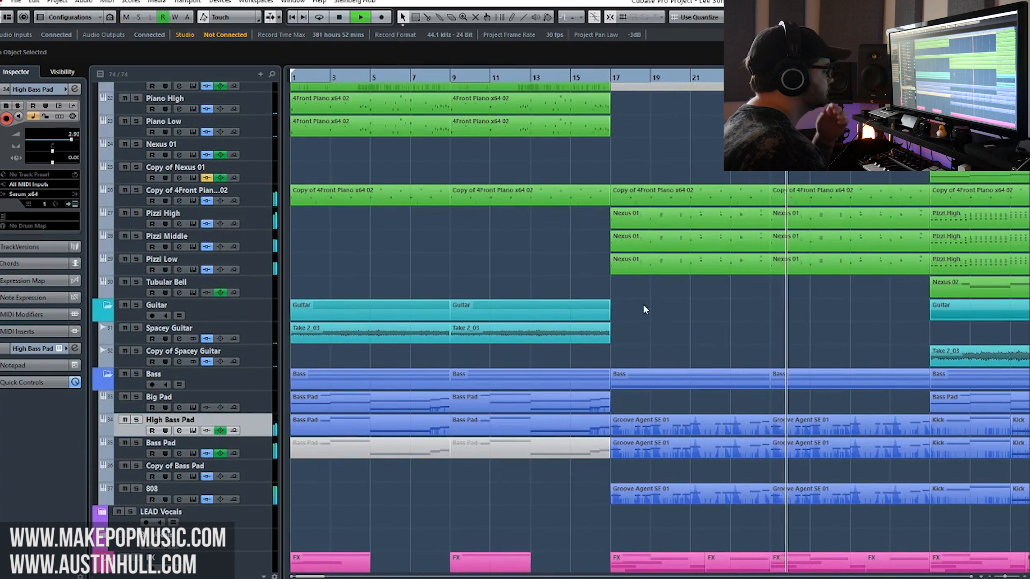
scroll(655, 327, "down", 8)
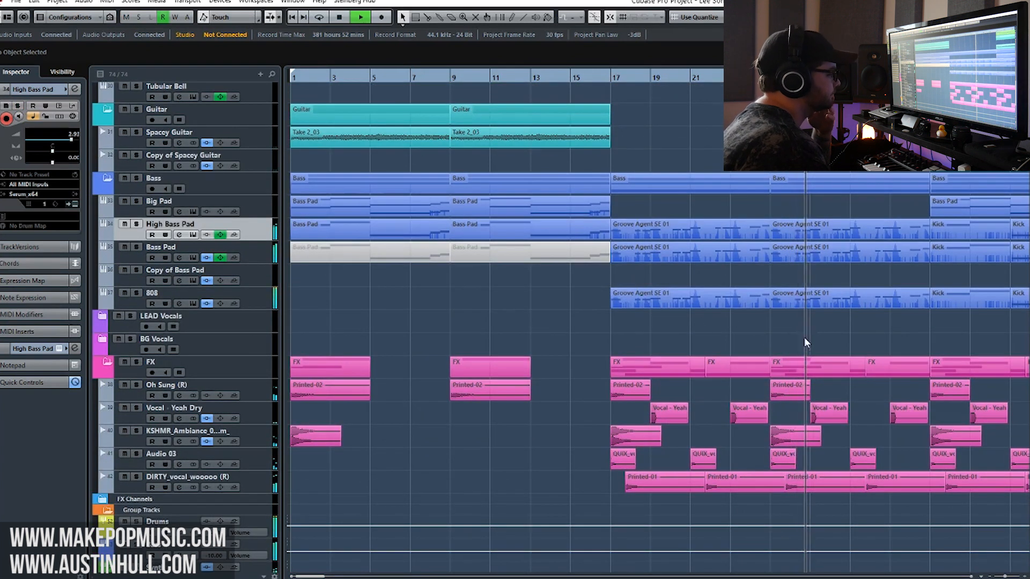
Zoom the project out to show the whole arrangement and set the playback position at about bar 17
scroll(803, 332, "up", 15)
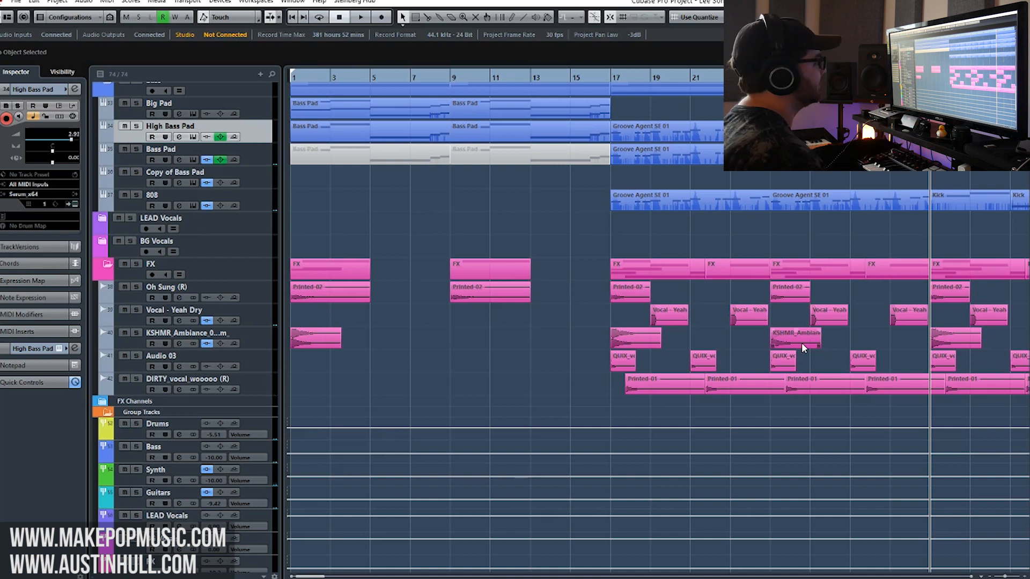
scroll(801, 343, "up", 6)
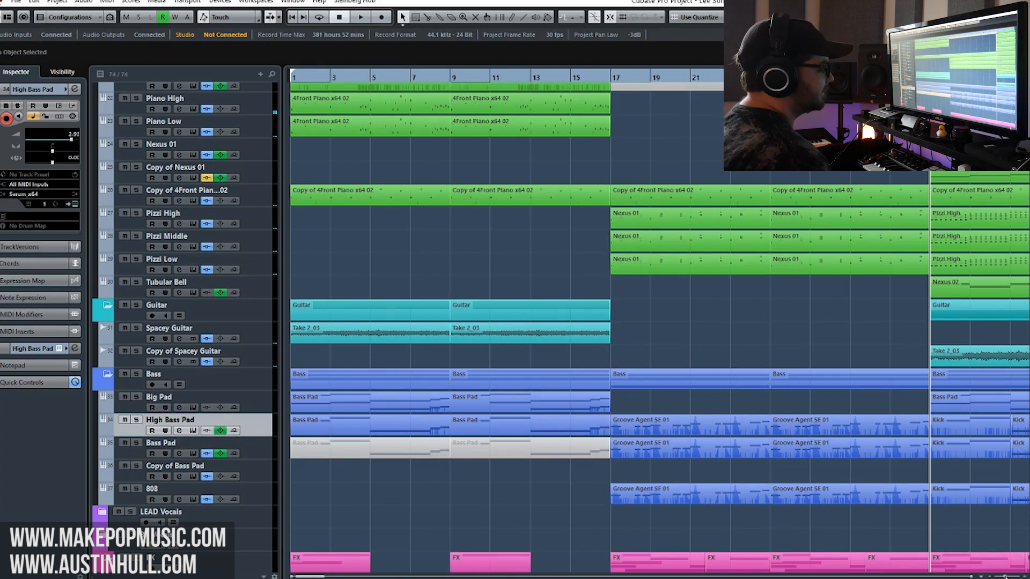
left_click_drag(1005, 577, 1002, 577)
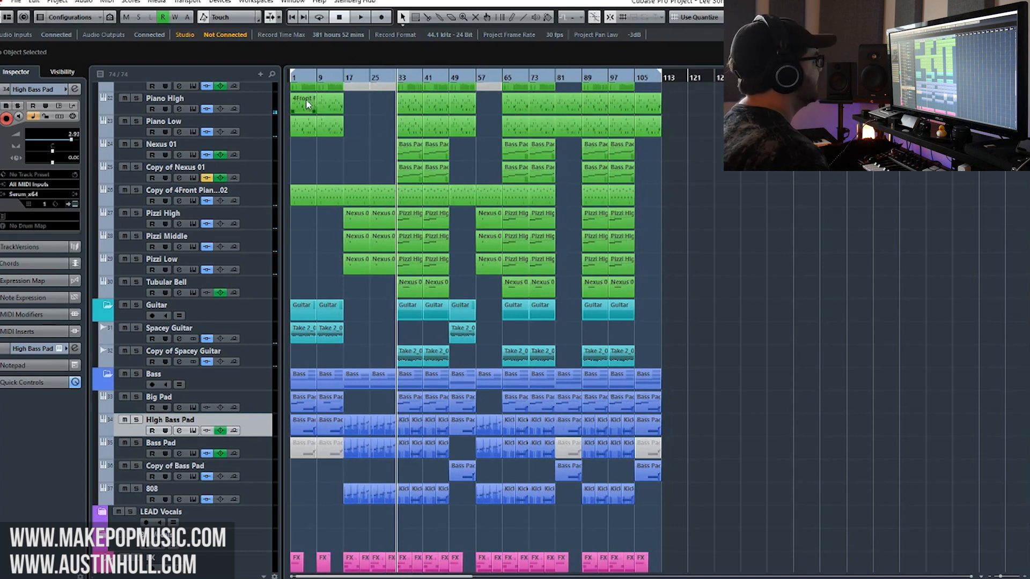
left_click(346, 80)
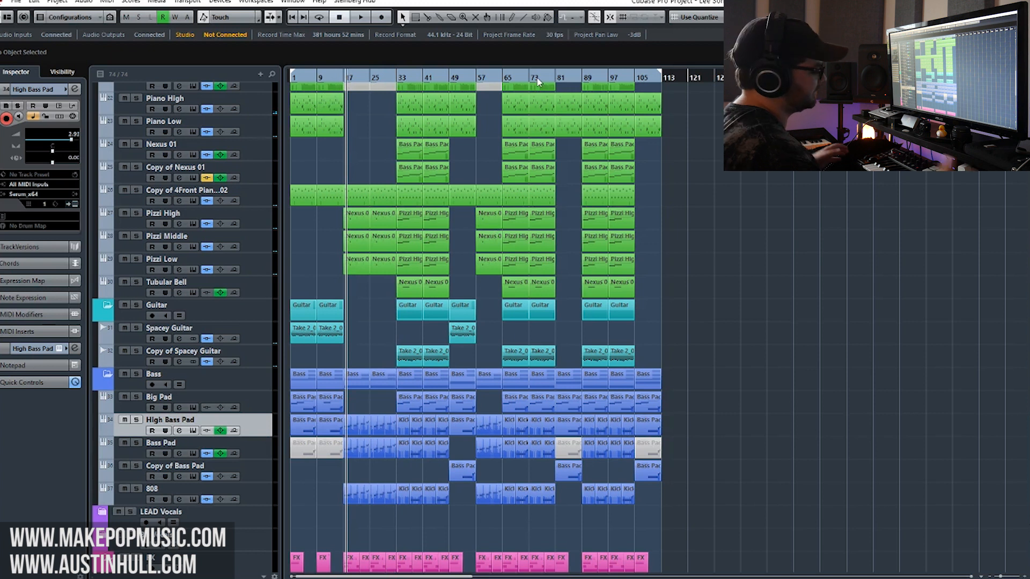